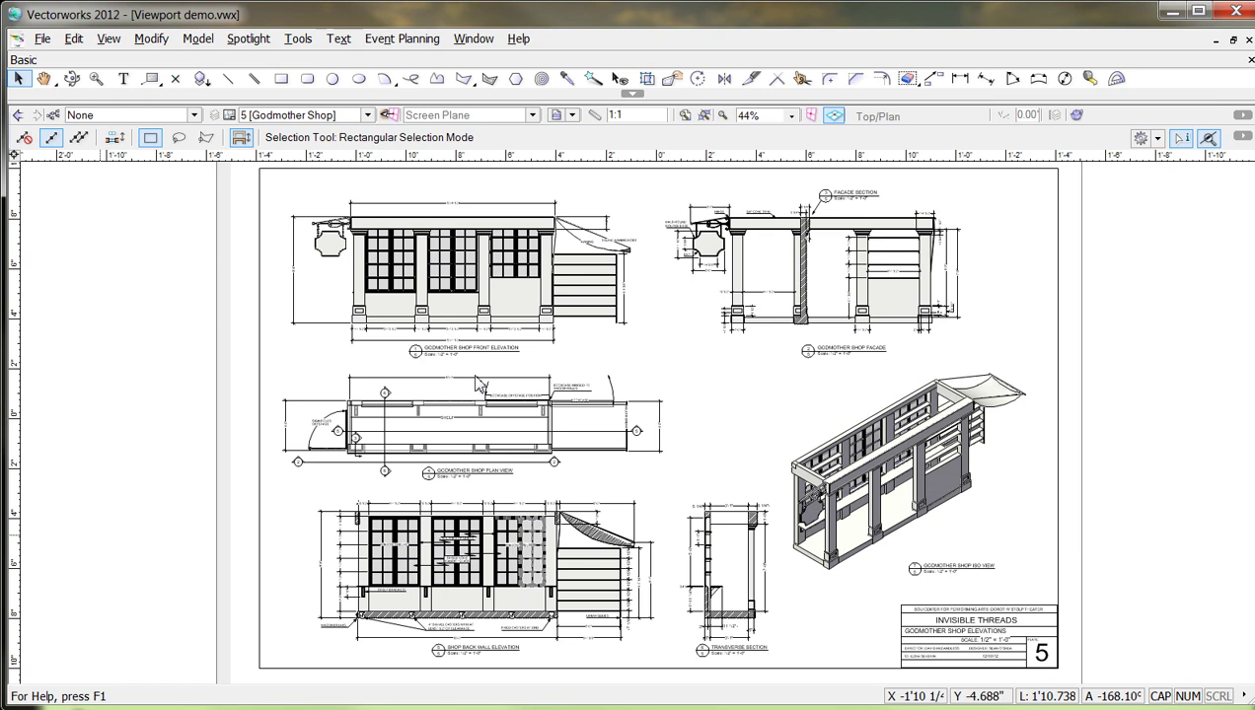
Make Scene 3 the active layer to show the theater's 3D wireframe model.
click(276, 116)
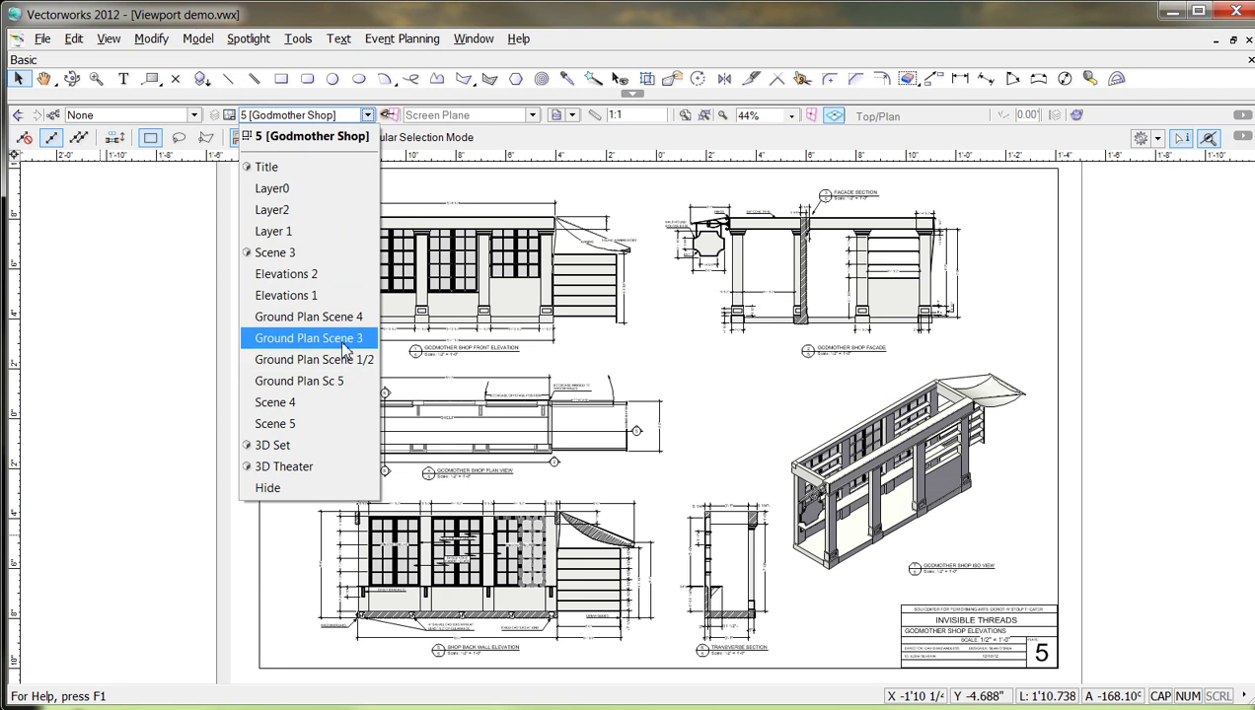
click(164, 246)
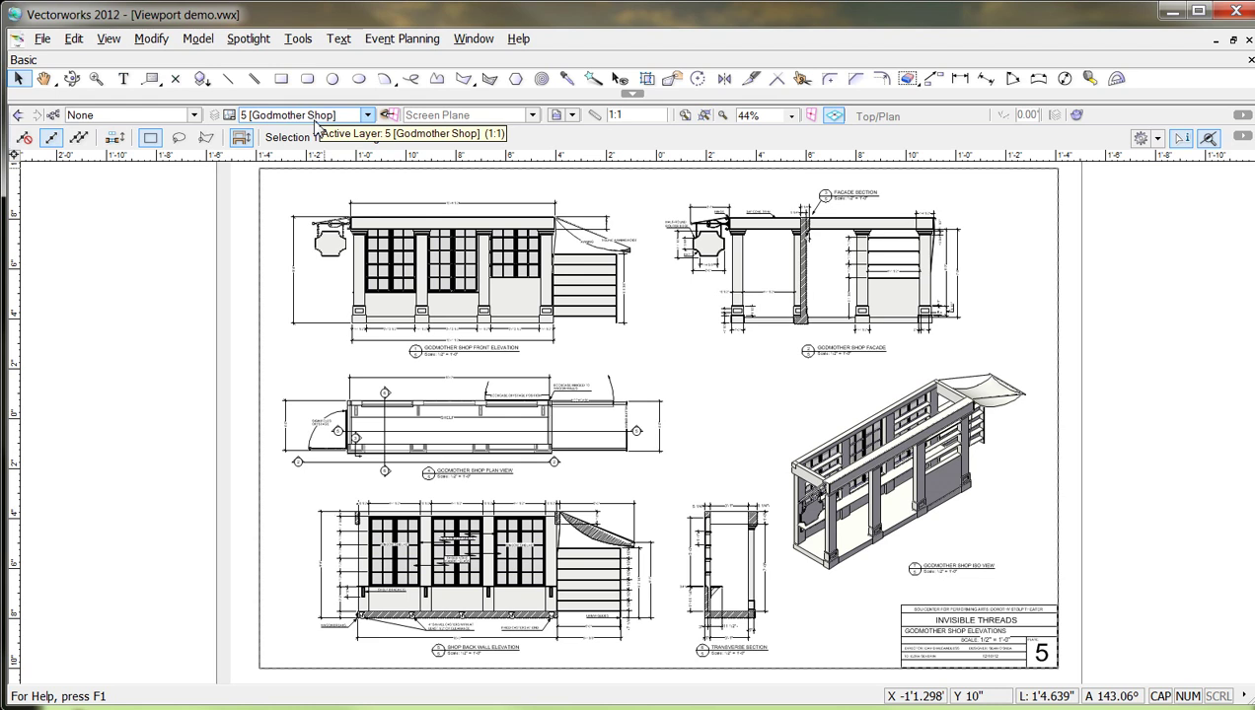
click(262, 117)
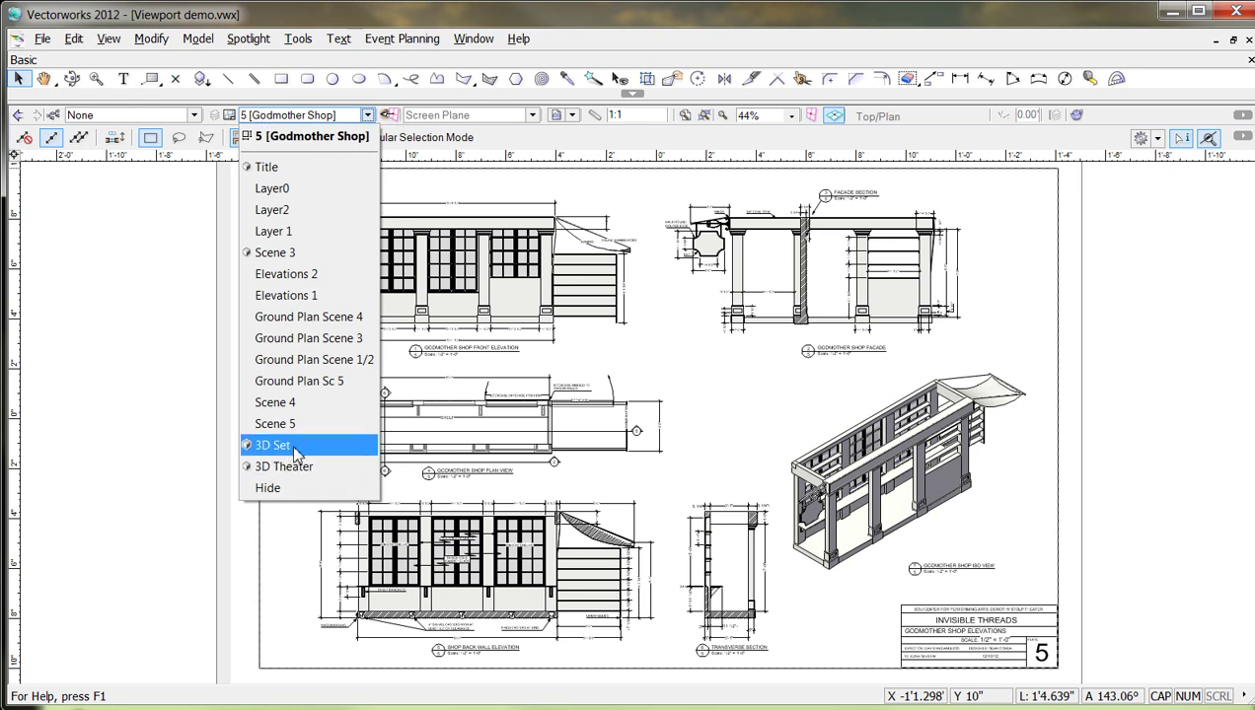
click(296, 253)
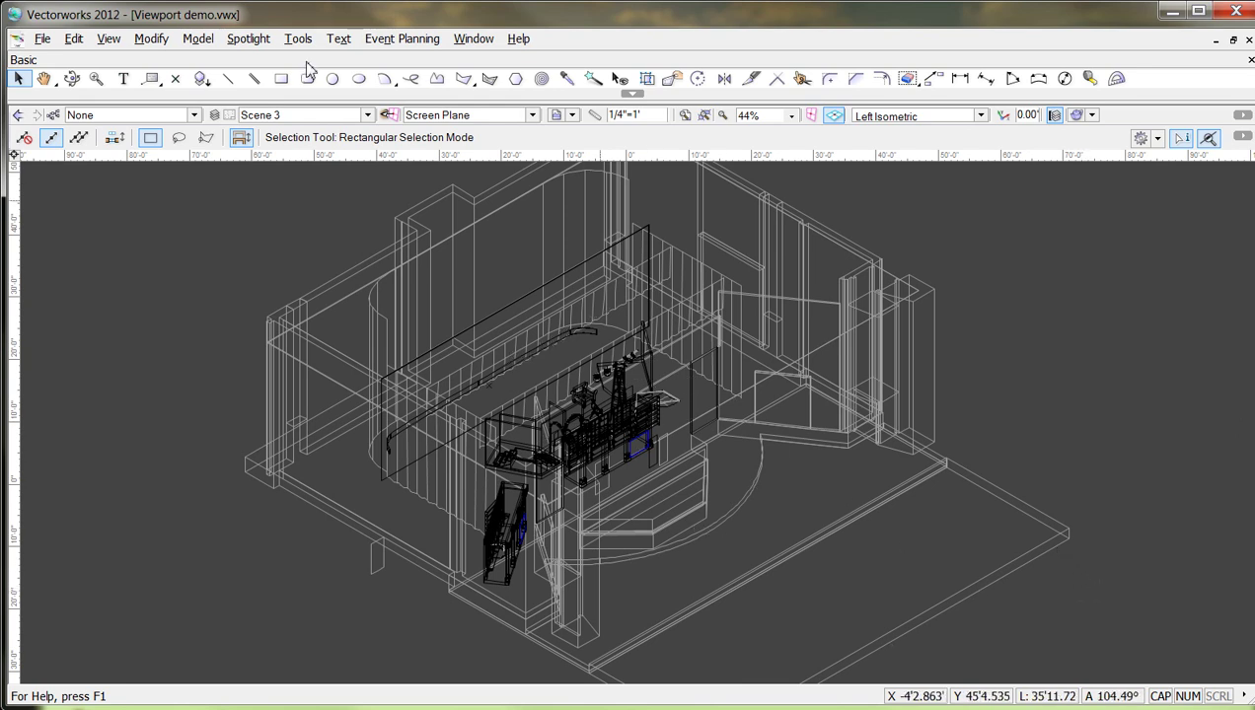
click(217, 116)
scroll(530, 373, down, 3)
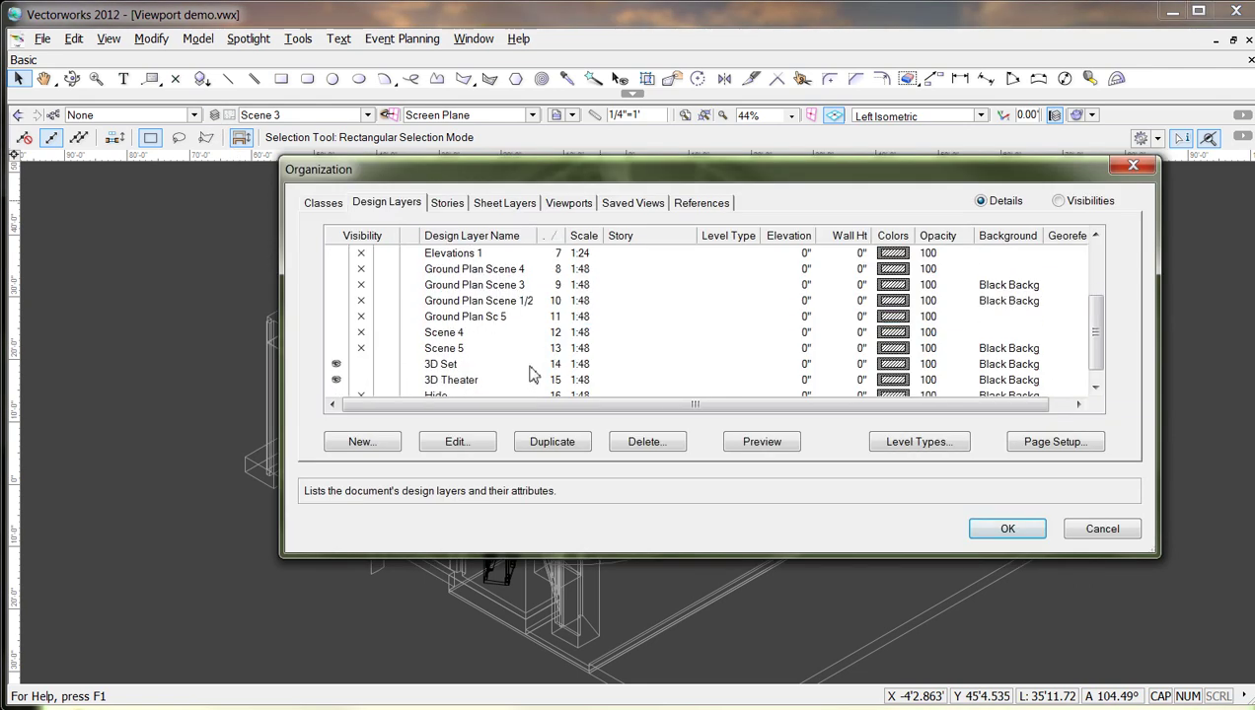
scroll(530, 373, down, 1)
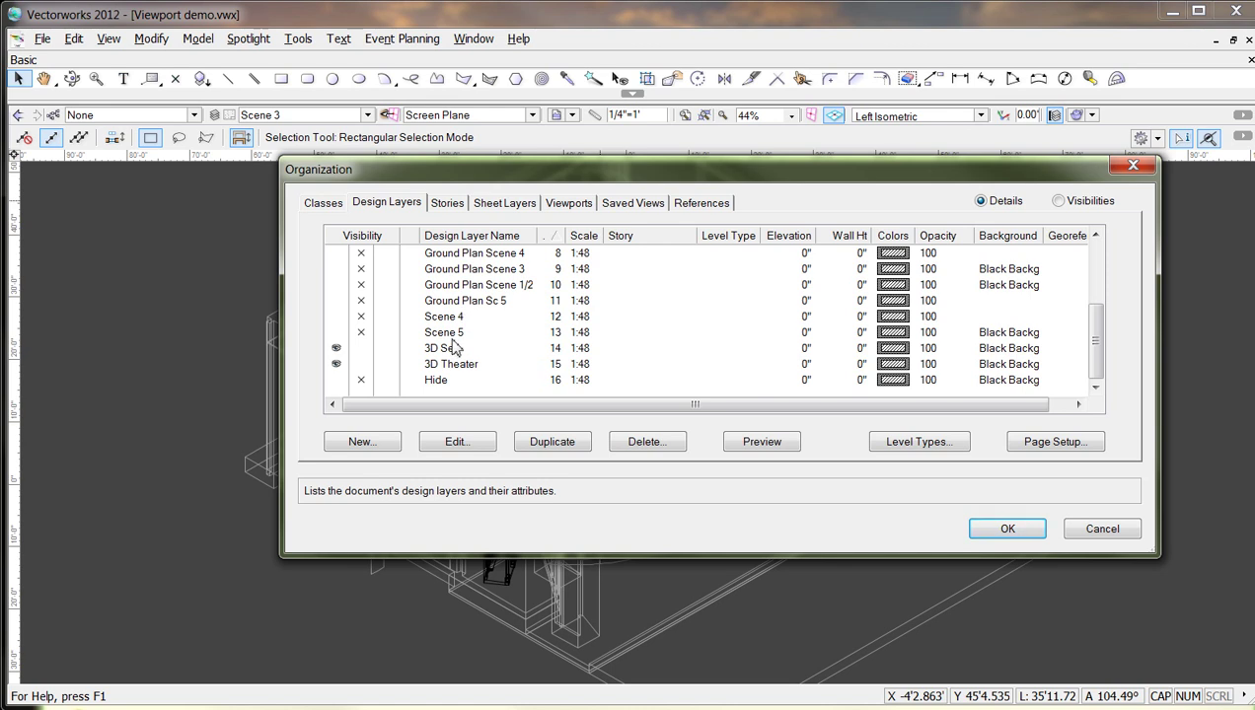
scroll(460, 350, up, 3)
scroll(447, 294, down, 3)
click(336, 332)
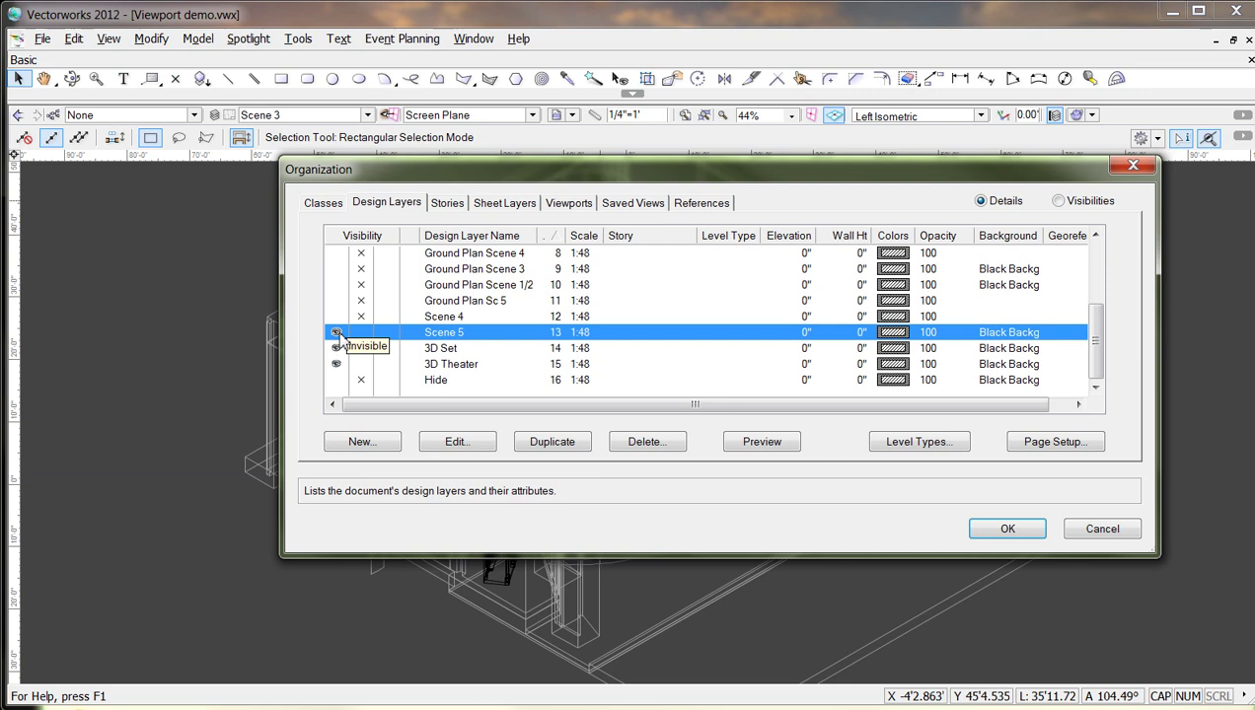
click(361, 333)
click(335, 332)
click(335, 316)
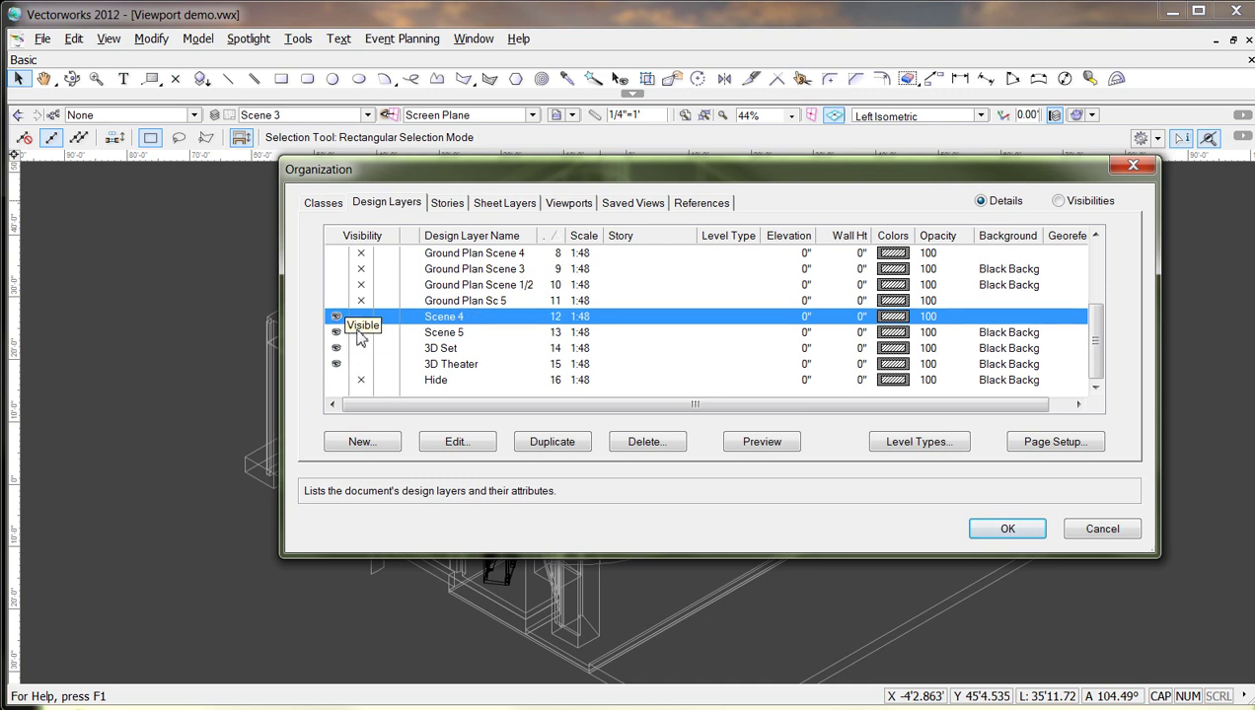
click(360, 333)
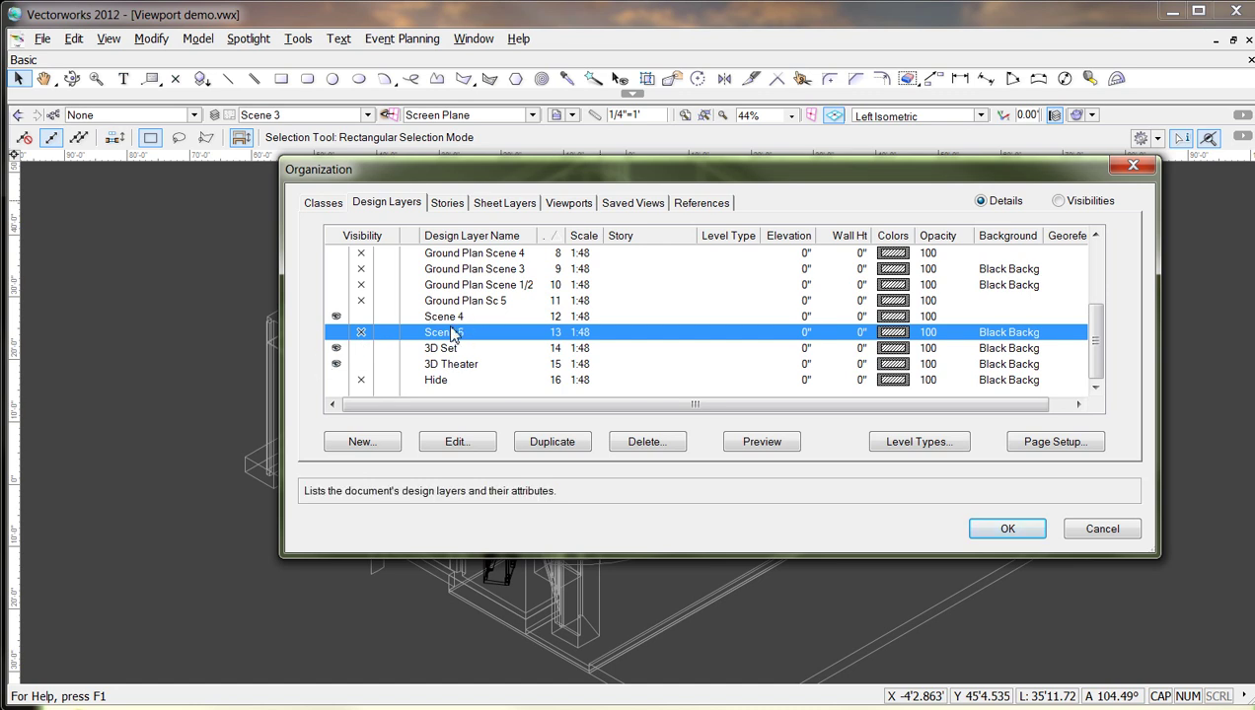
click(361, 317)
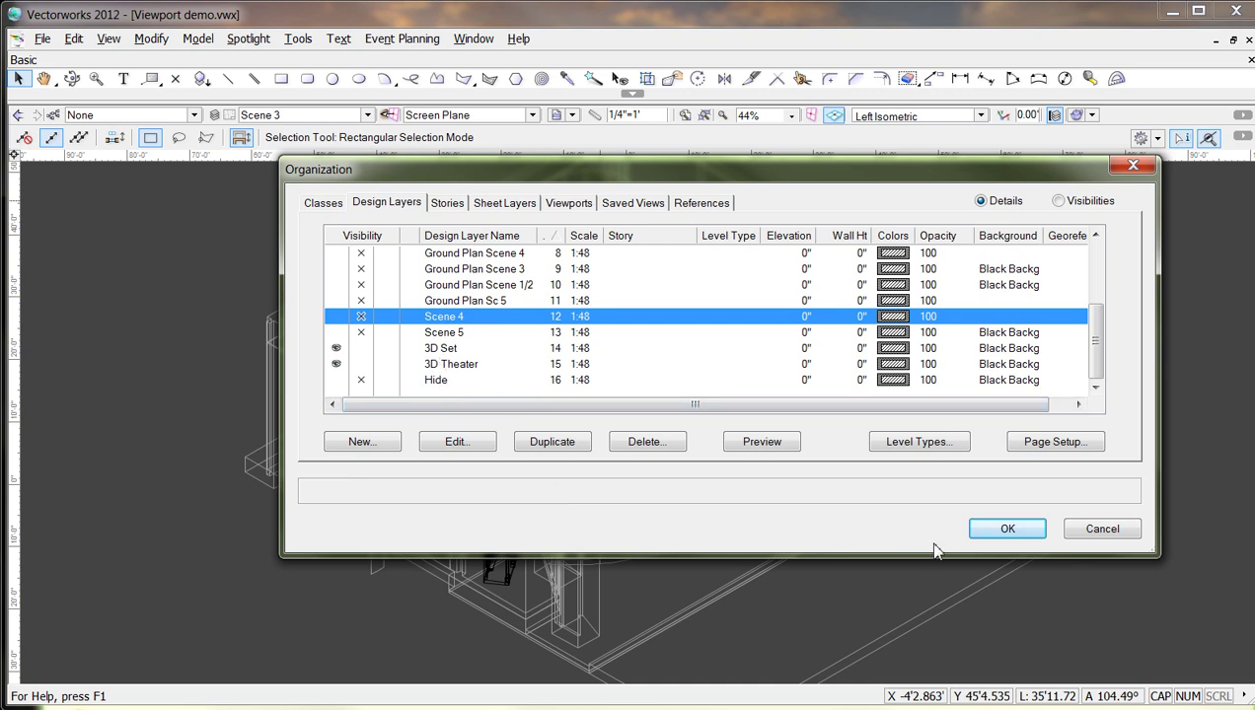
click(977, 529)
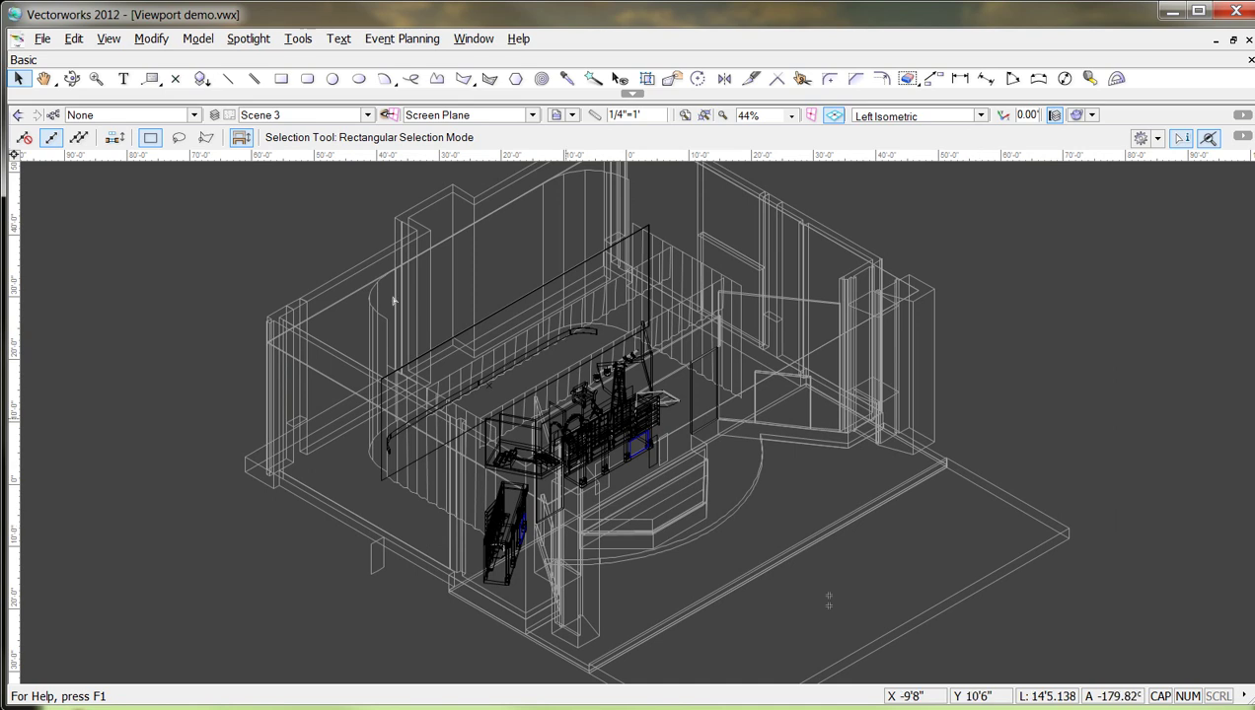
Make the Theater Seats class visible so the curved seating rows appear in the model.
click(52, 115)
scroll(402, 367, down, 2)
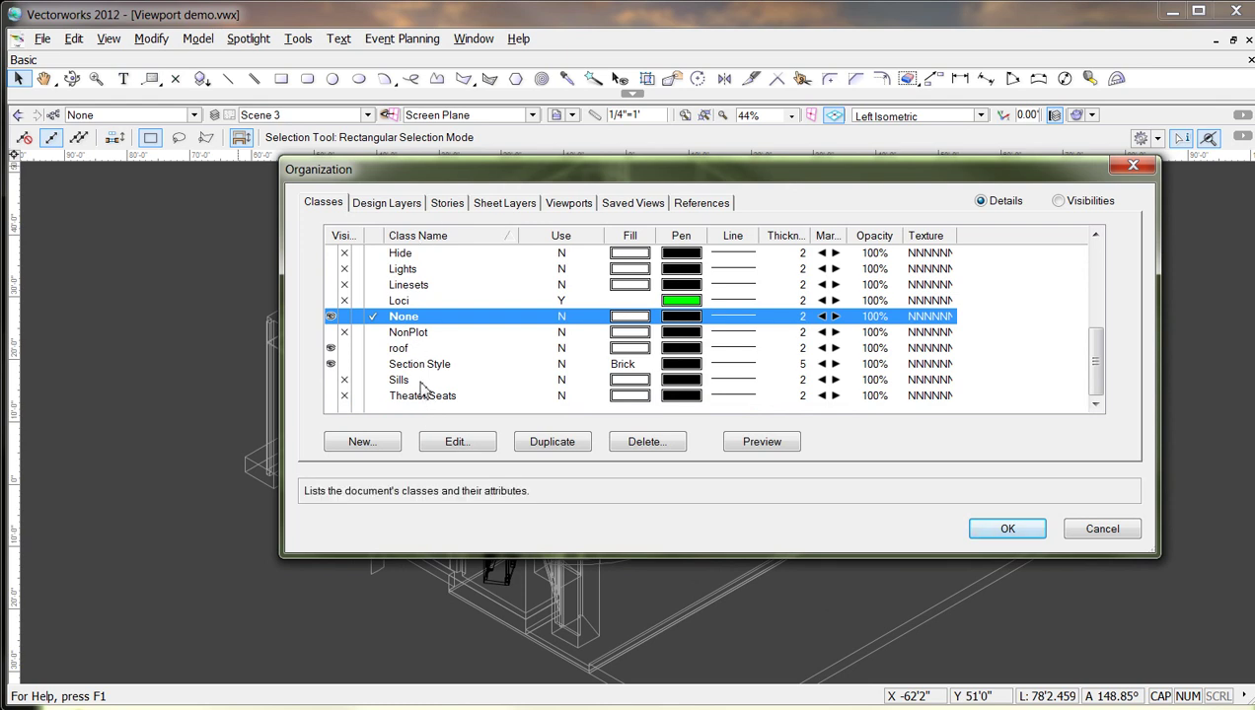
click(331, 396)
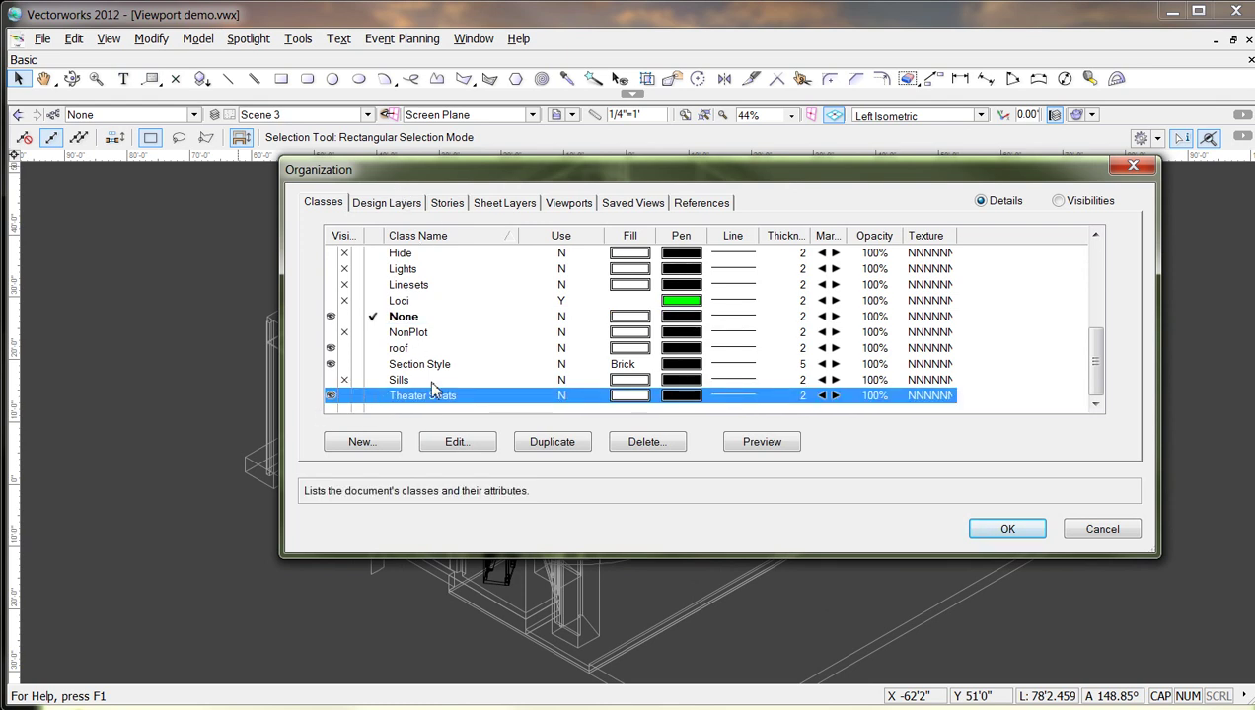
click(979, 526)
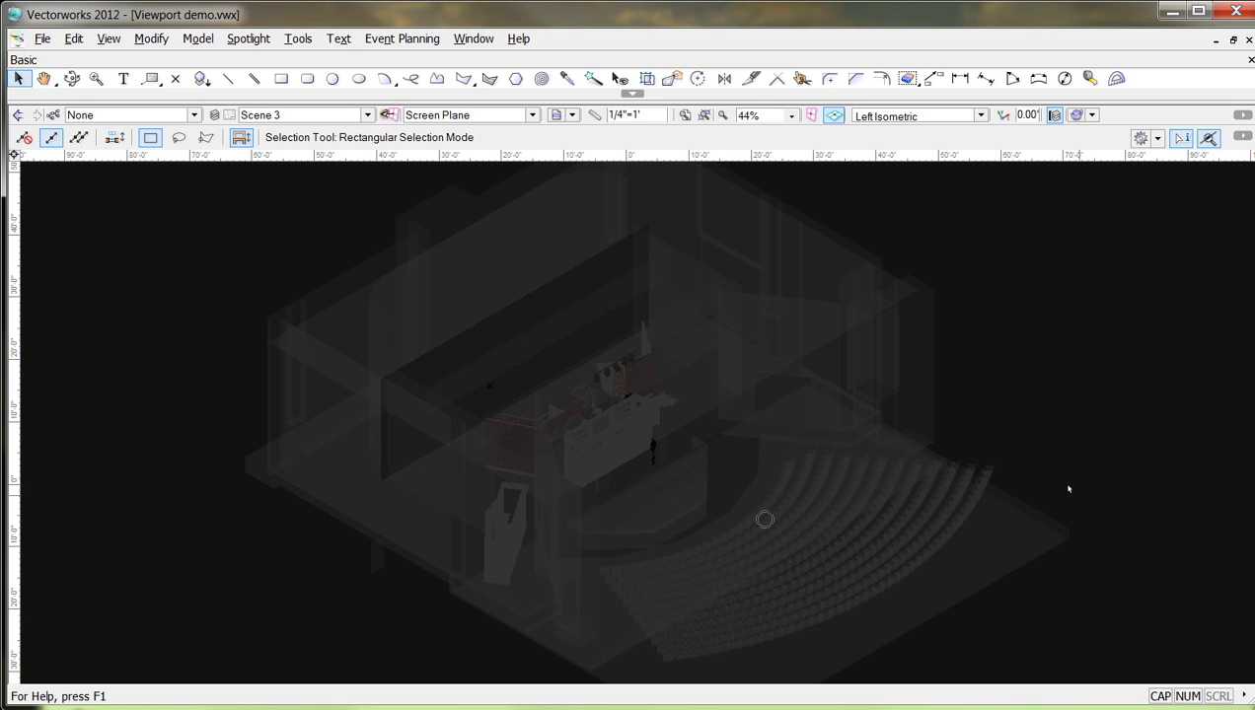
Set Layer Options to Show Others so the other layers display normally instead of grayed.
right_click(1080, 384)
mouse_move(1181, 640)
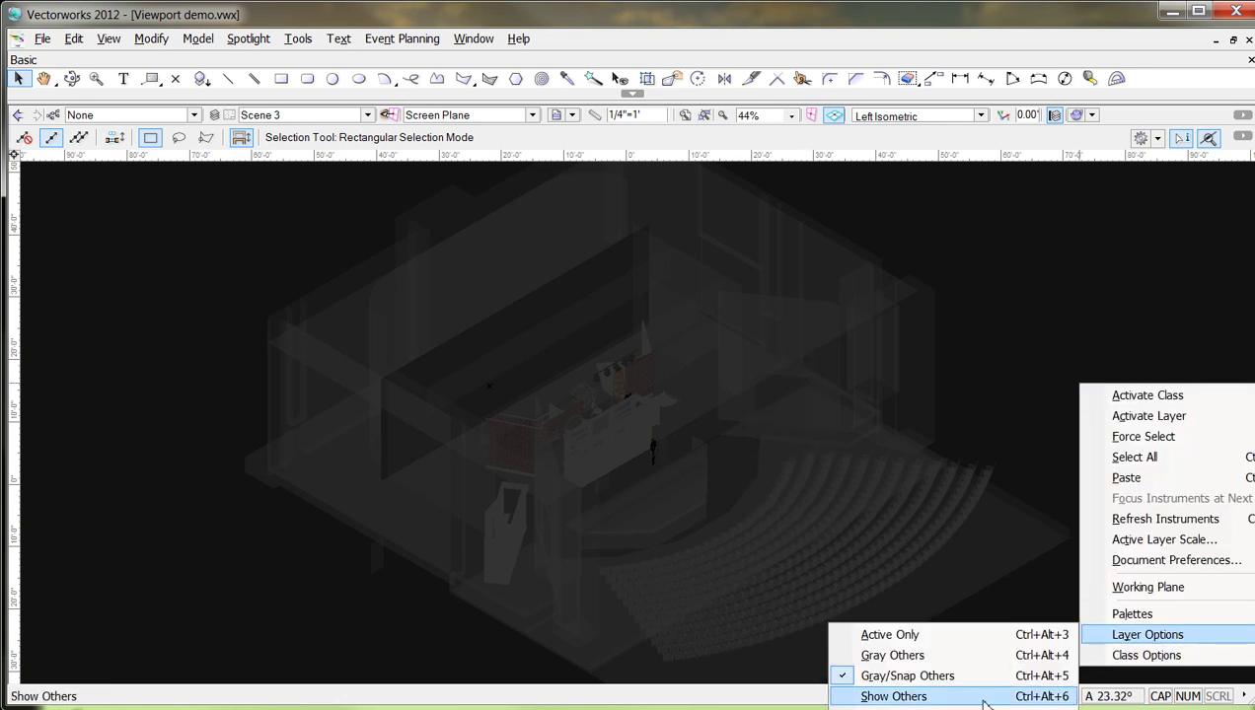
click(898, 707)
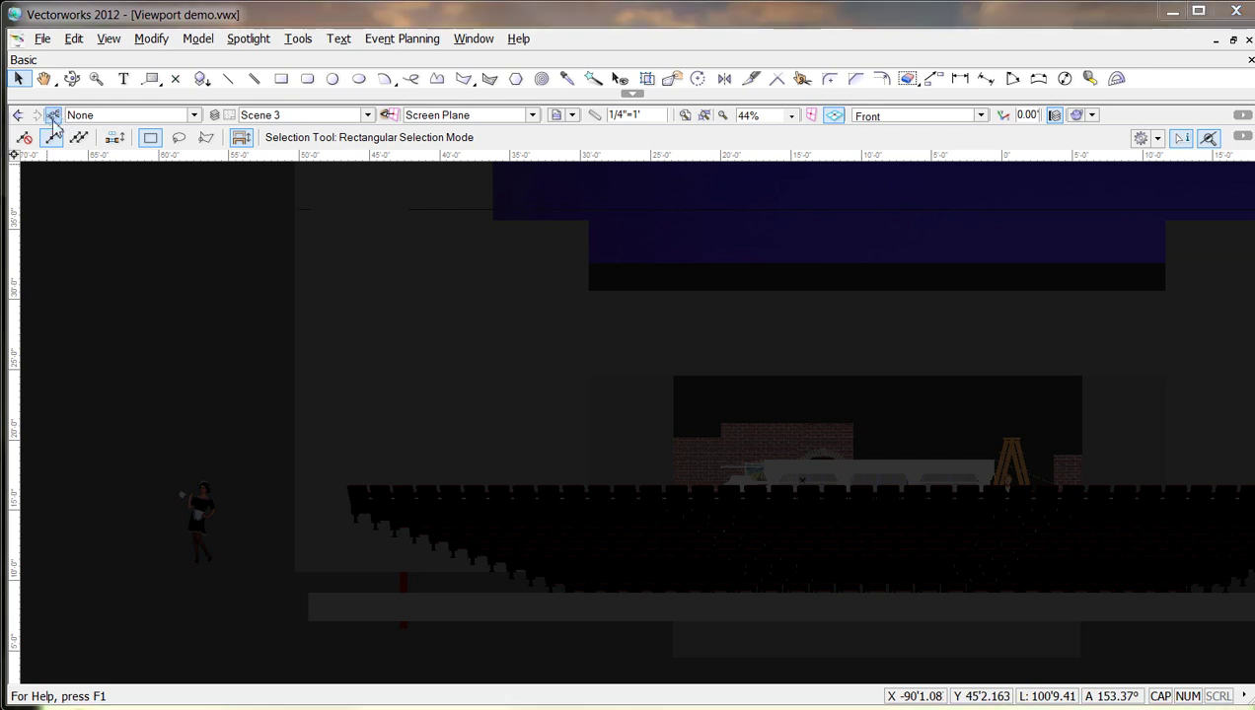
Hide the Theater Seats class in the Classes settings.
click(54, 116)
scroll(424, 399, down, 2)
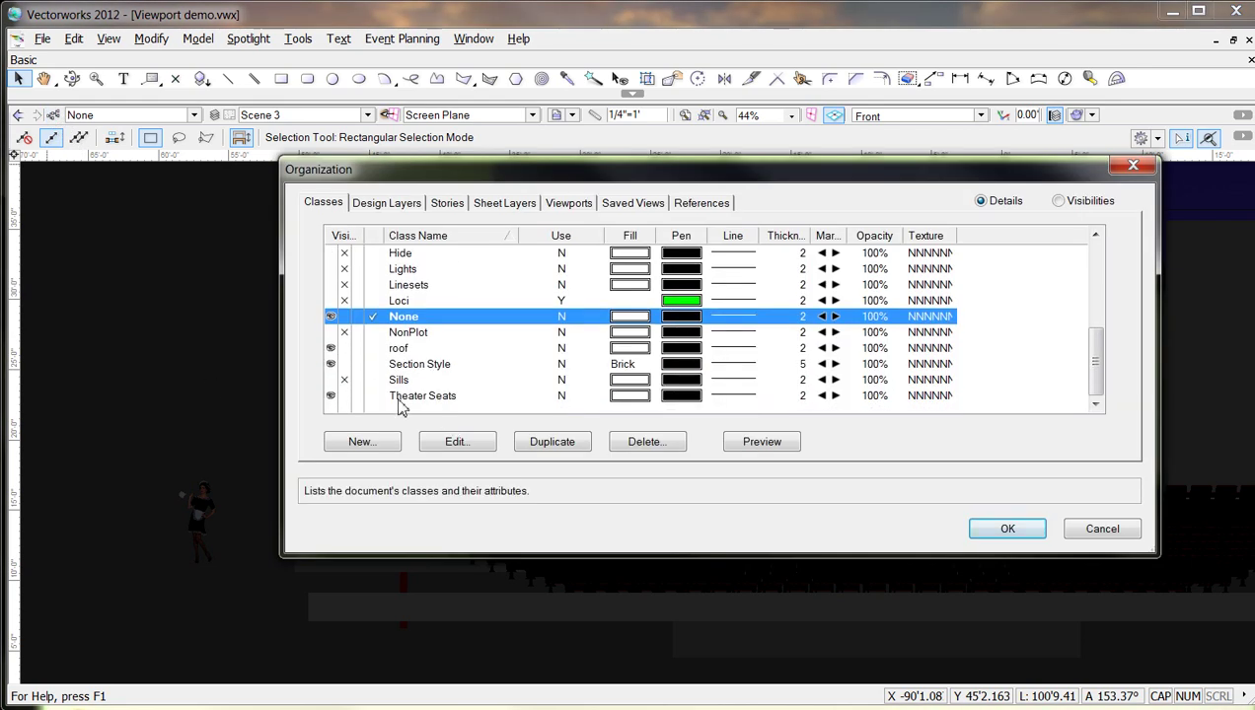
click(344, 395)
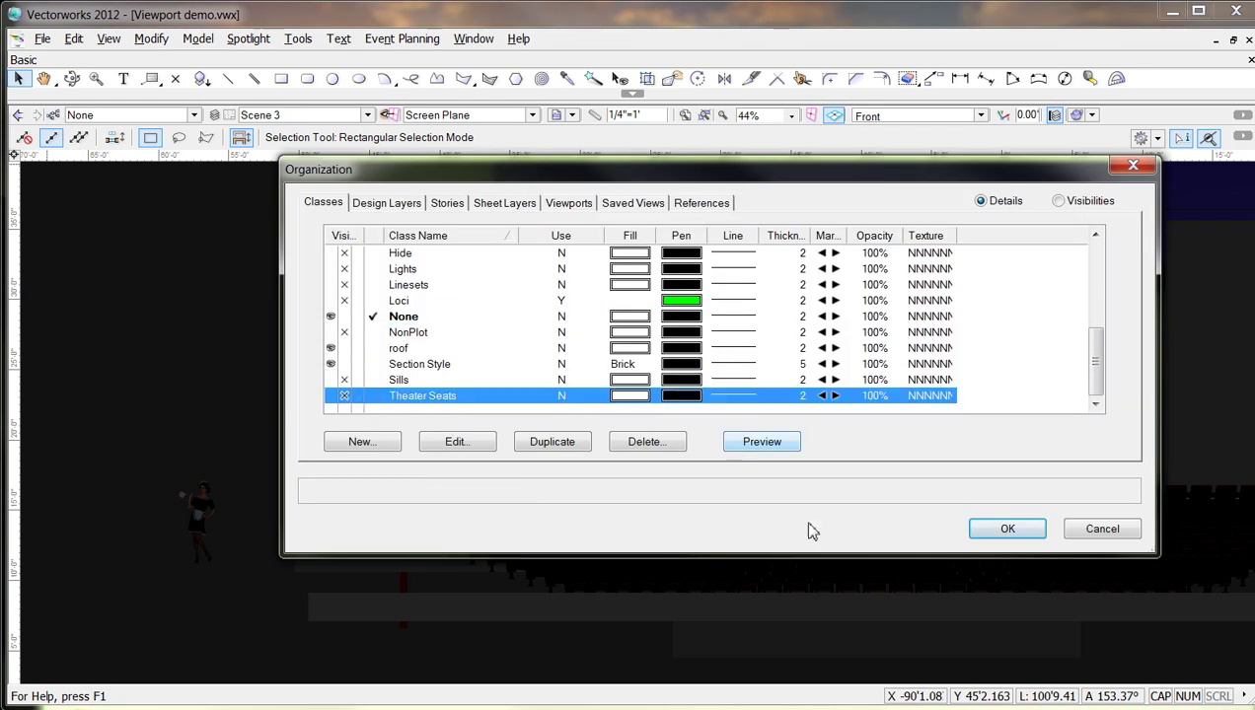
click(1002, 529)
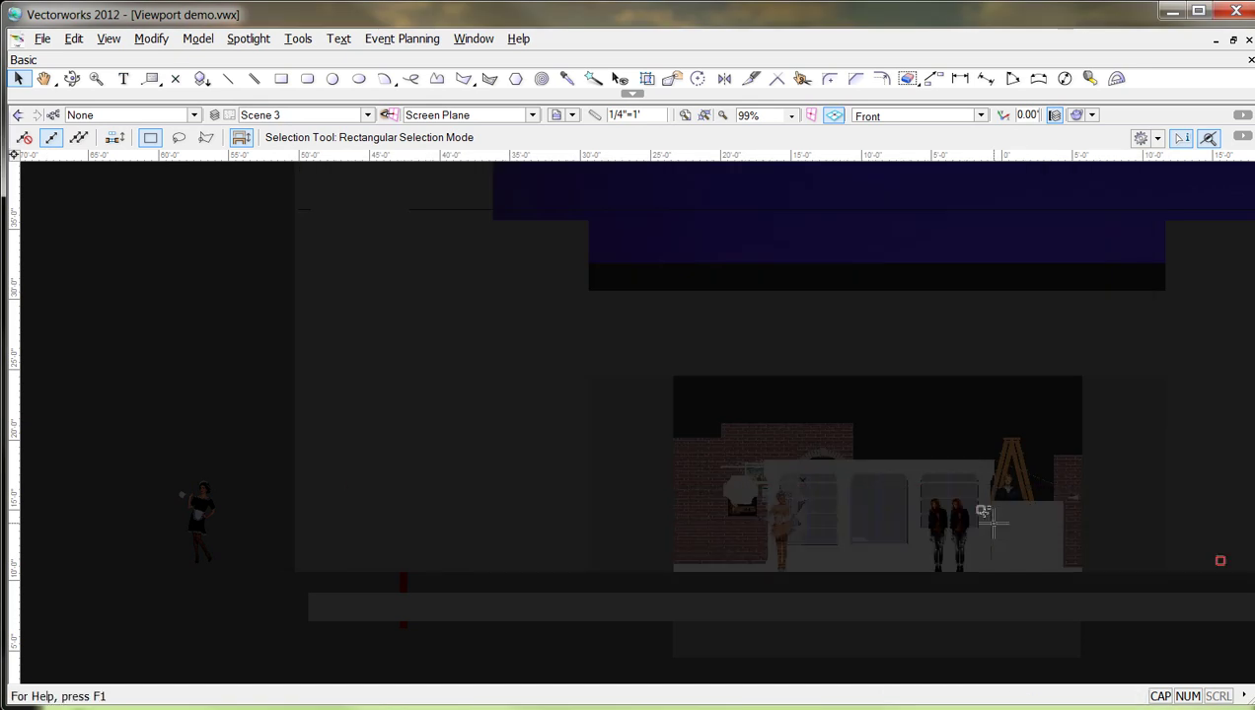
Zoom in on the shop front and hide the Figures class.
mouse_move(991, 523)
mouse_down()
mouse_move(690, 584)
mouse_move(415, 528)
mouse_move(848, 513)
mouse_move(845, 495)
mouse_move(812, 513)
mouse_move(812, 527)
mouse_up()
scroll(848, 513, up, 2)
scroll(846, 496, down, 2)
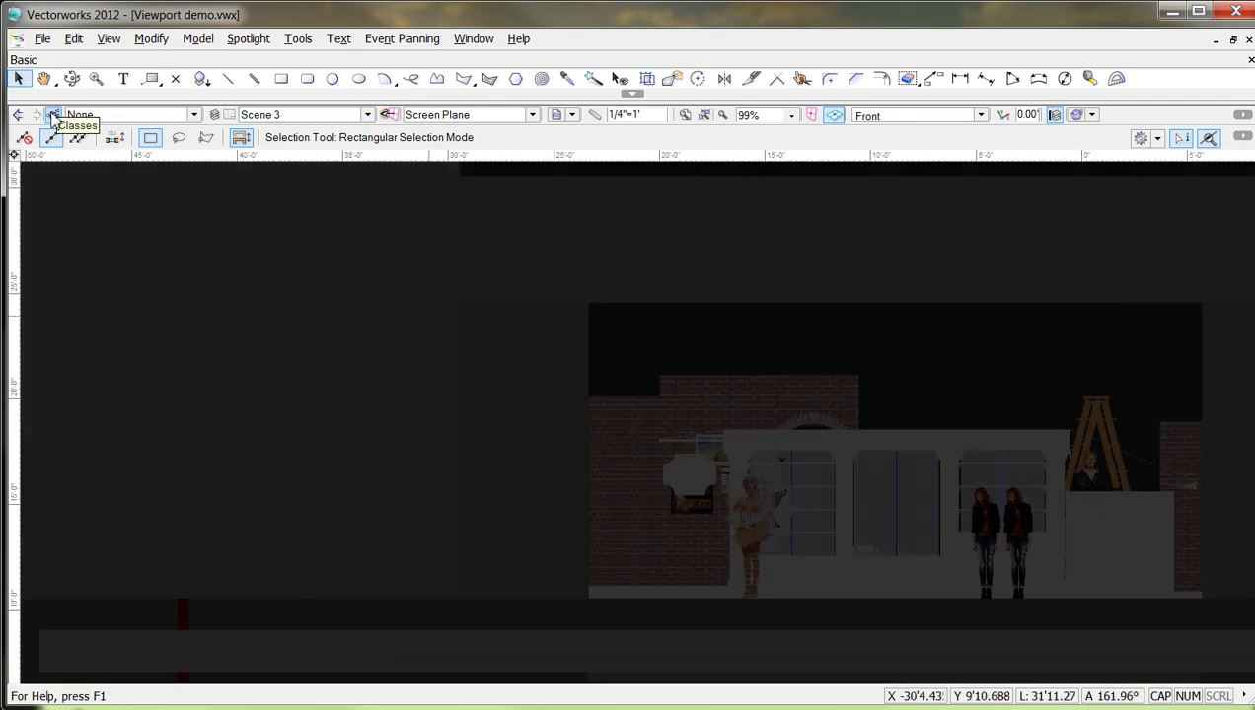
click(53, 116)
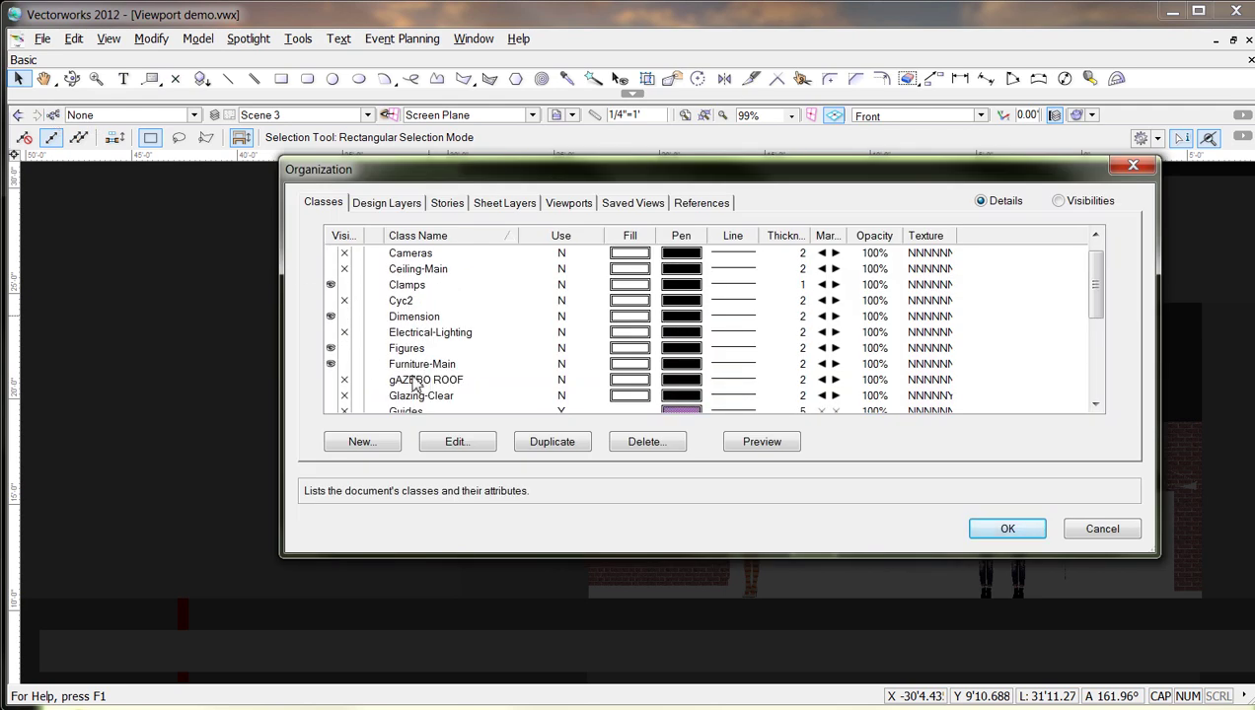
click(347, 352)
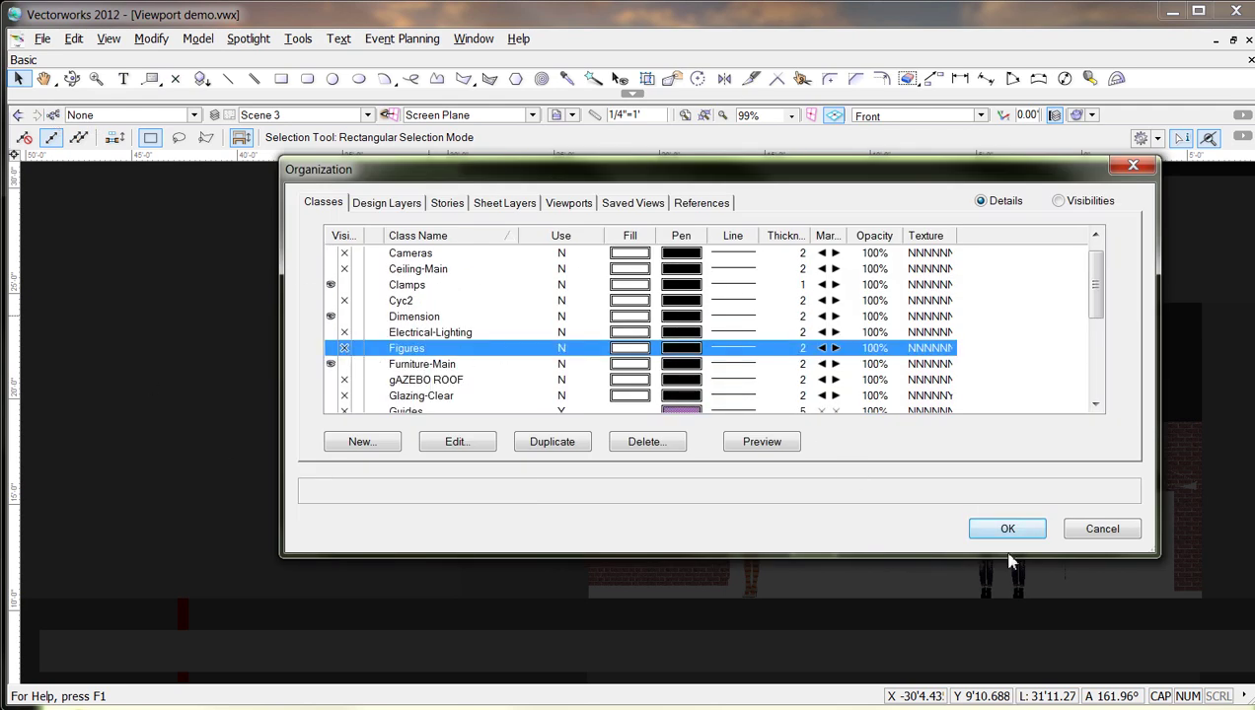
click(1007, 530)
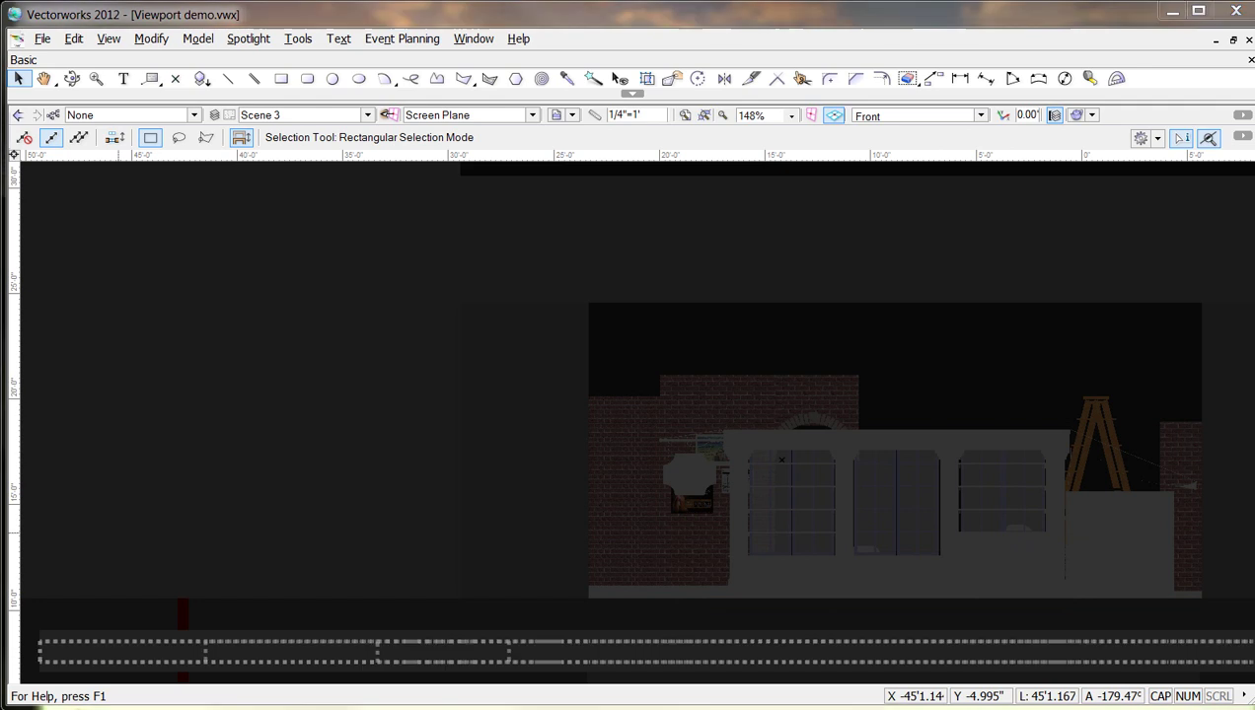
Bring the Windows Photo Viewer showing the Scene2 render over the front-view drawing.
drag(0, 286, 696, 97)
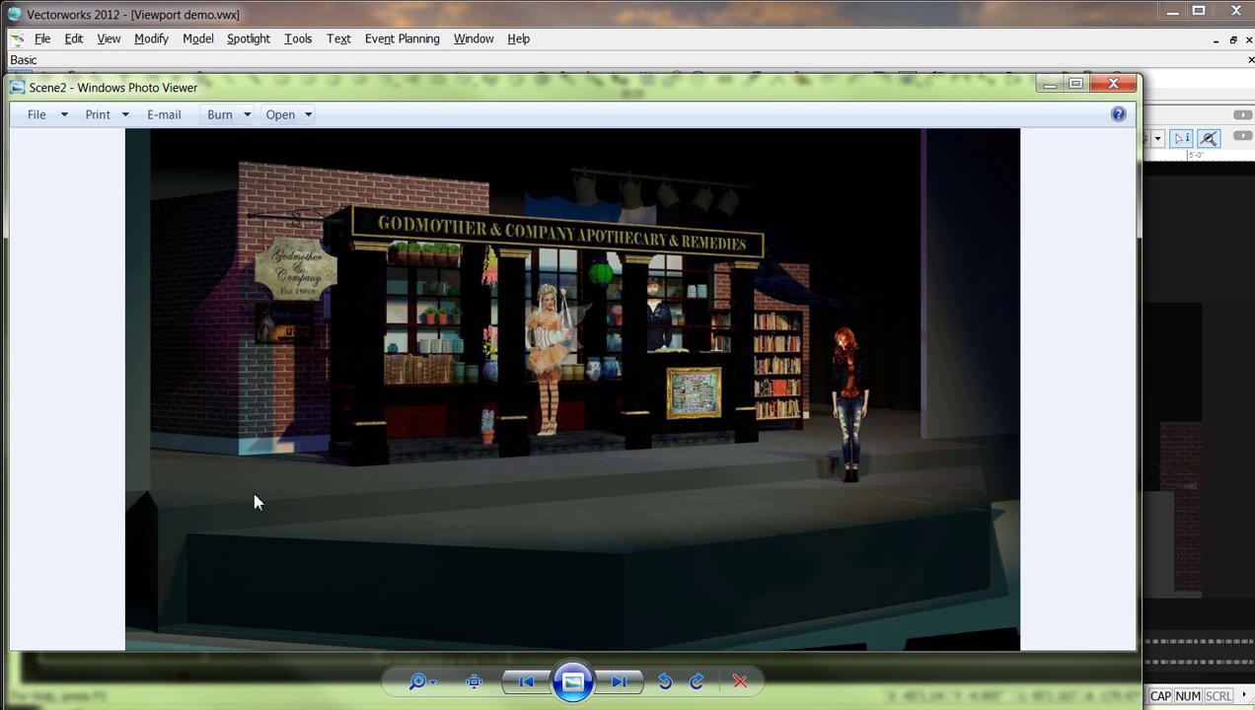
Step through Scene 4 Draft, Scene2Closeup, New S3, Scene 5 PretyVrs and Scene2, then close the viewer.
click(606, 692)
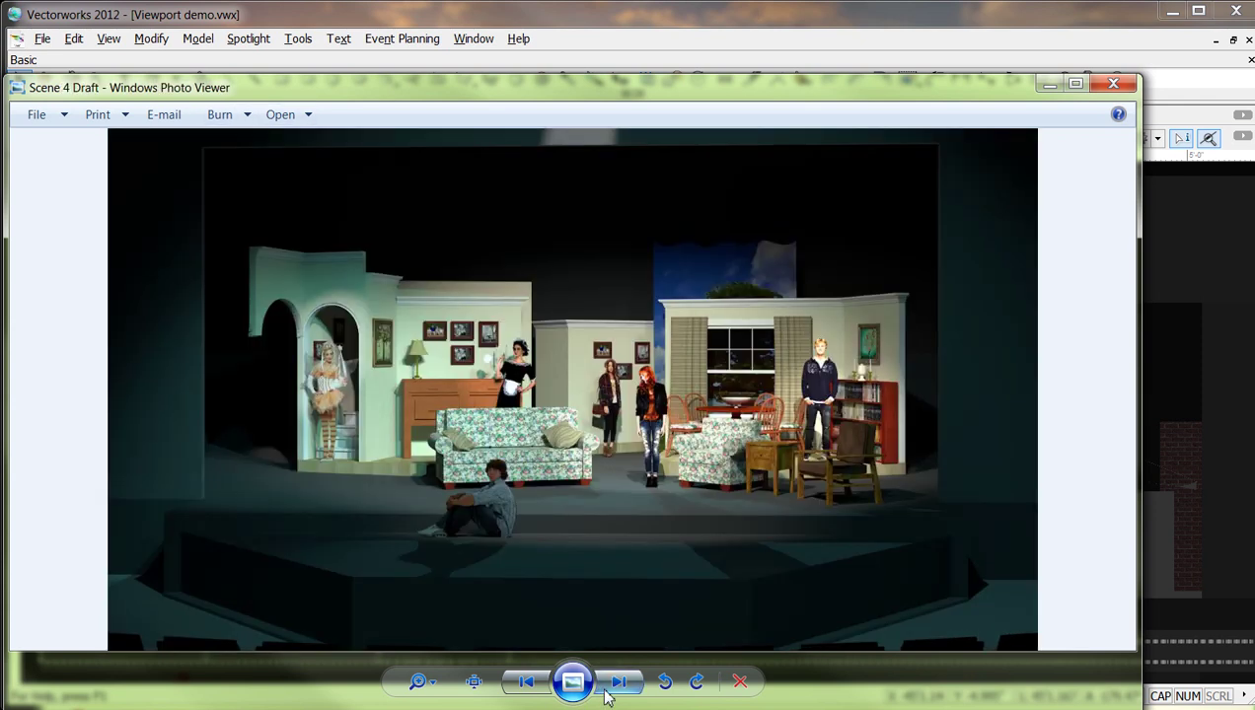
click(605, 692)
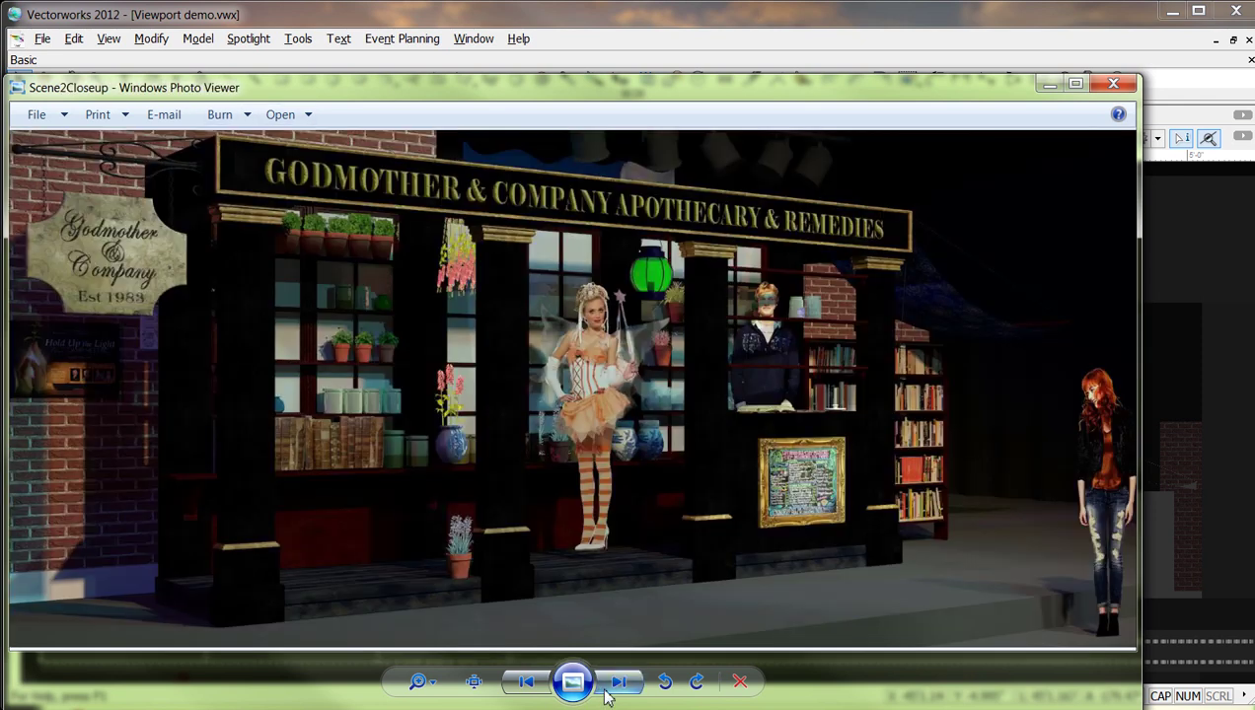
click(606, 691)
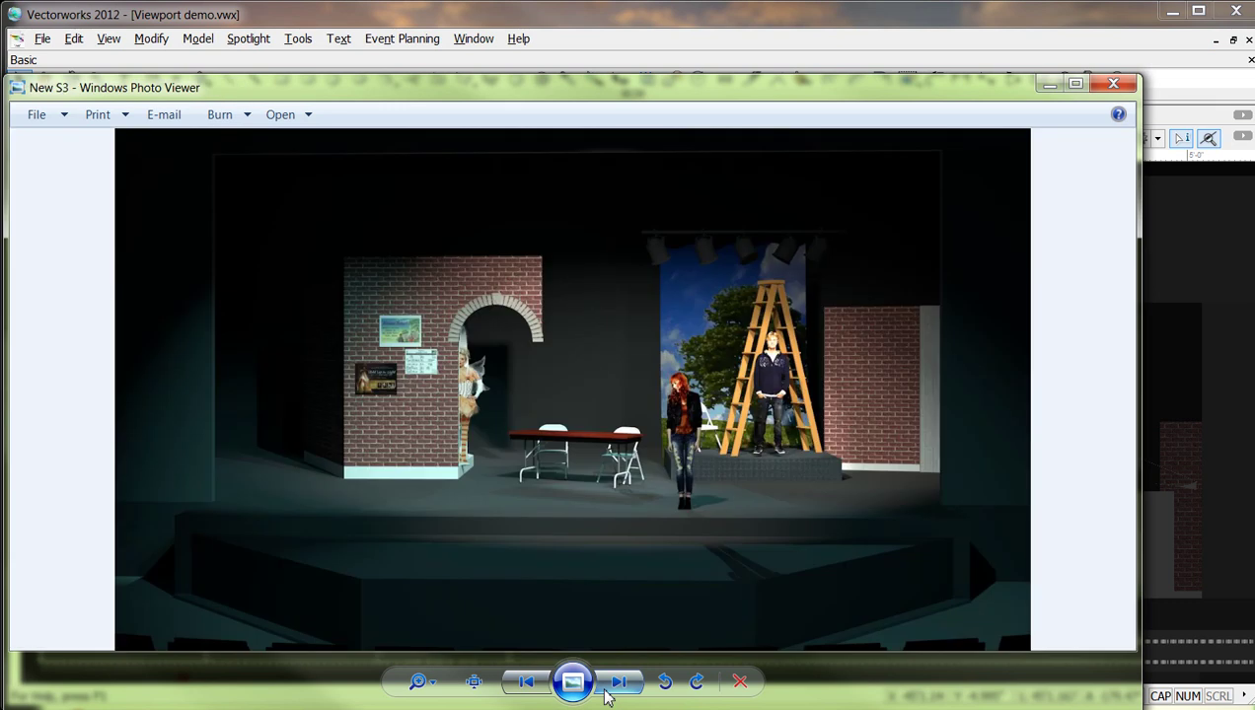
click(606, 691)
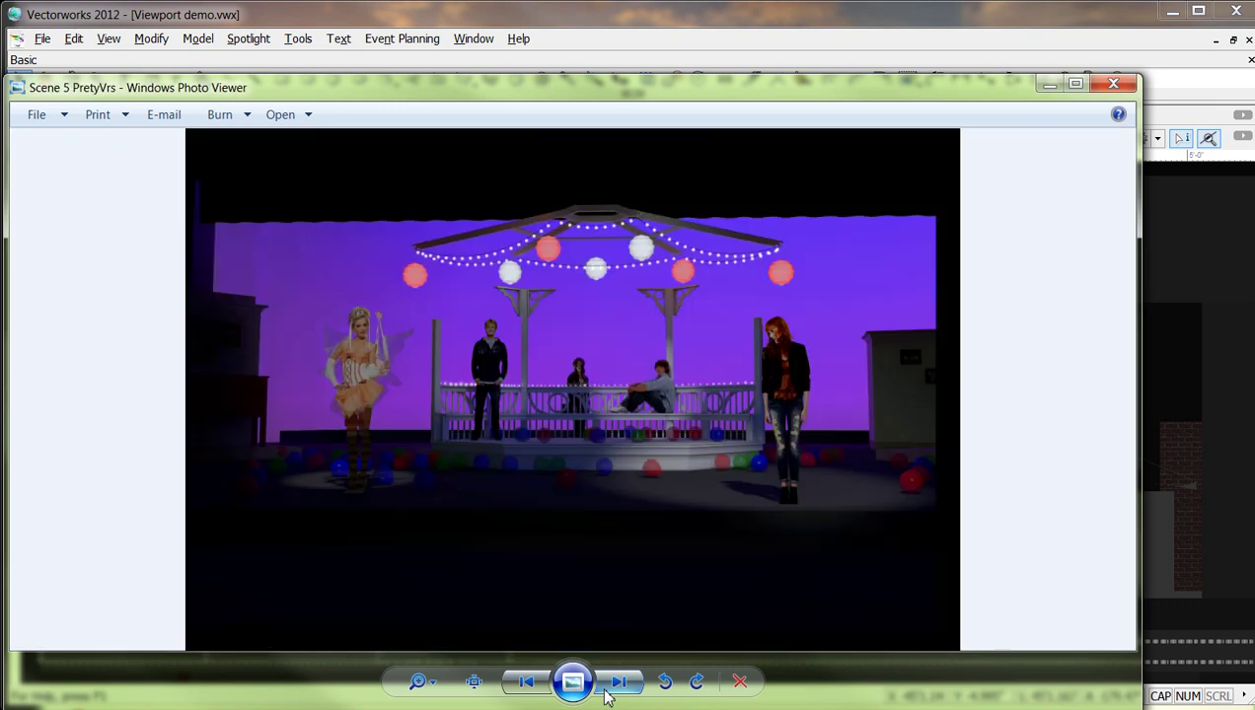
click(605, 691)
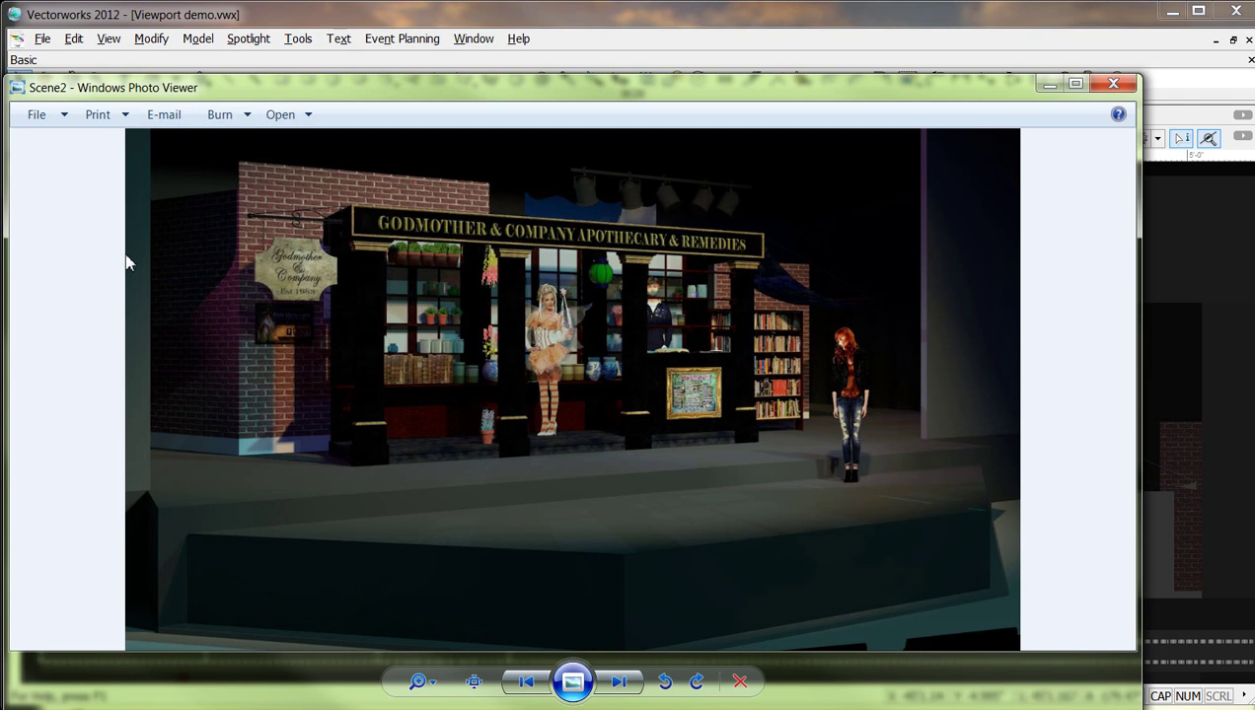
key(alt+F4)
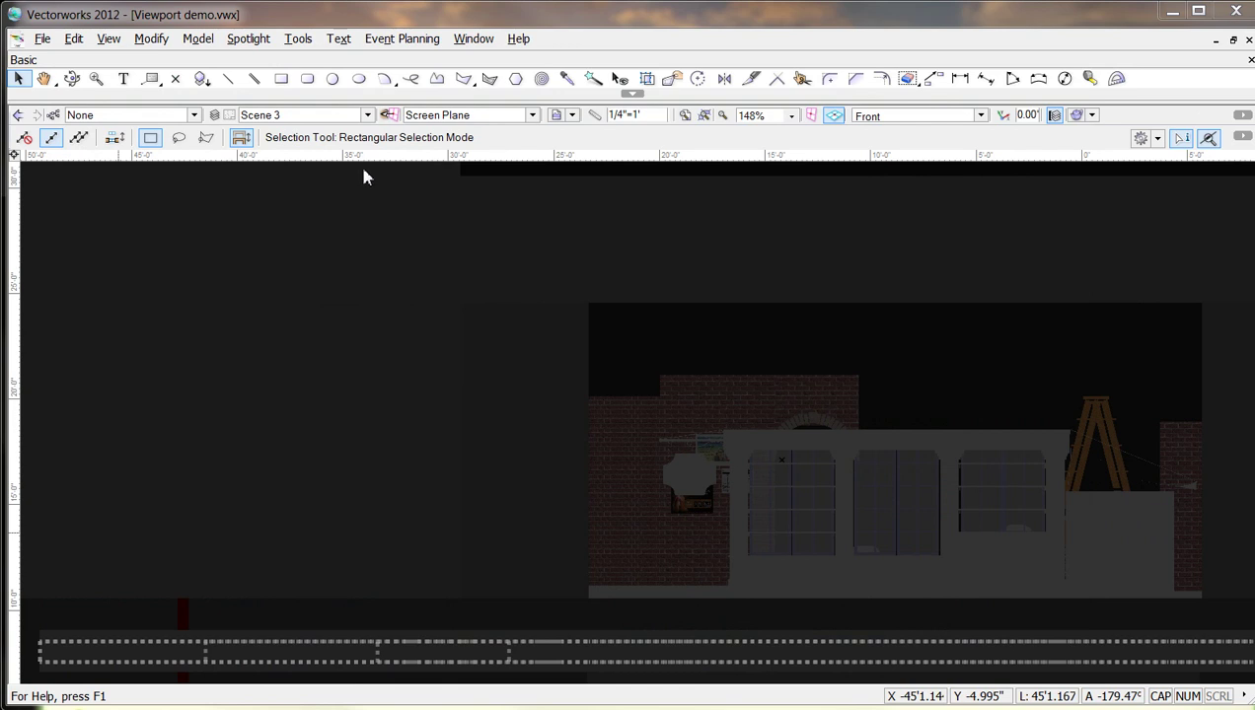
Switch to the 5 [Godmother Shop] sheet layer with the shop elevation and plan viewports.
click(308, 117)
click(306, 131)
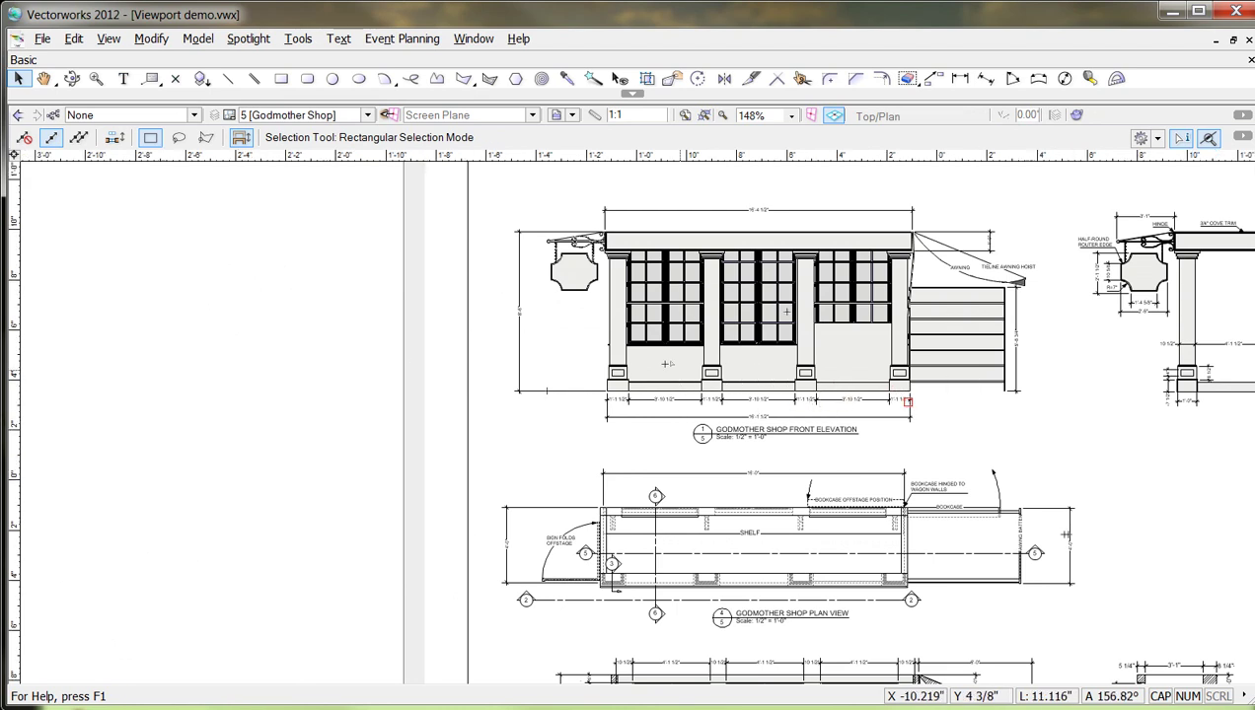
click(319, 114)
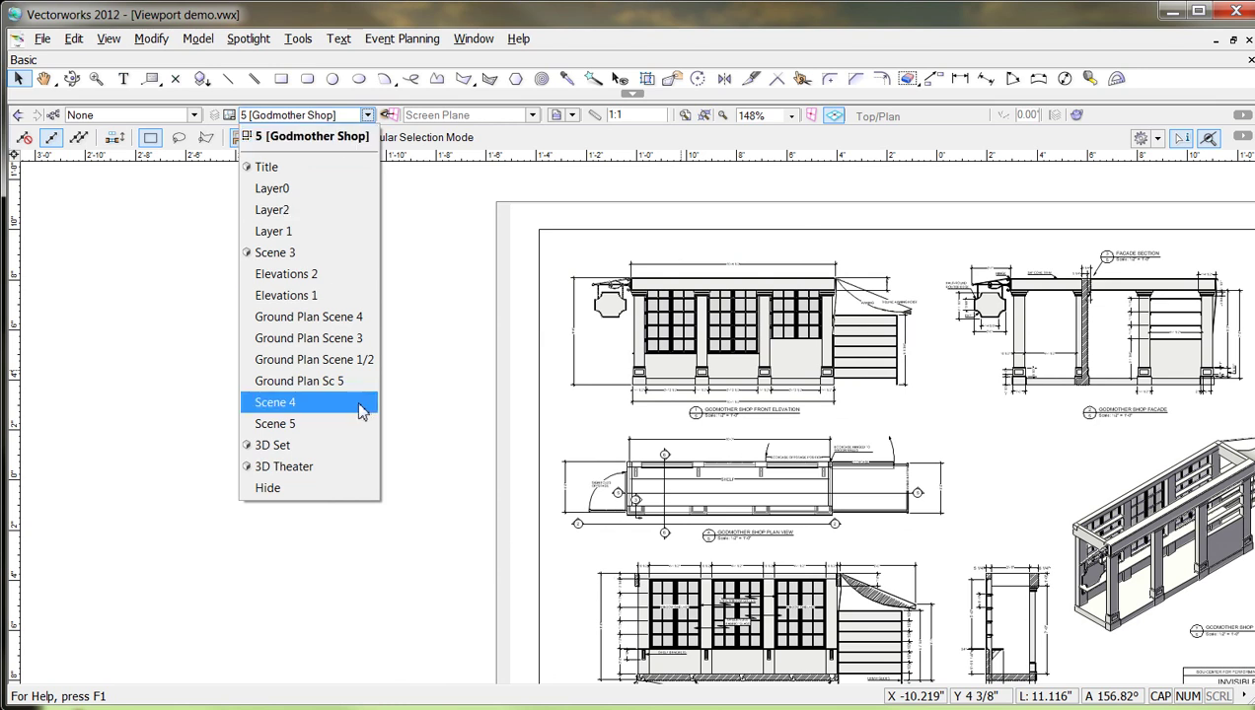
Switch to Ground Plan Scene 3 and pan and zoom onto the stairs wagon at centre stage.
click(352, 336)
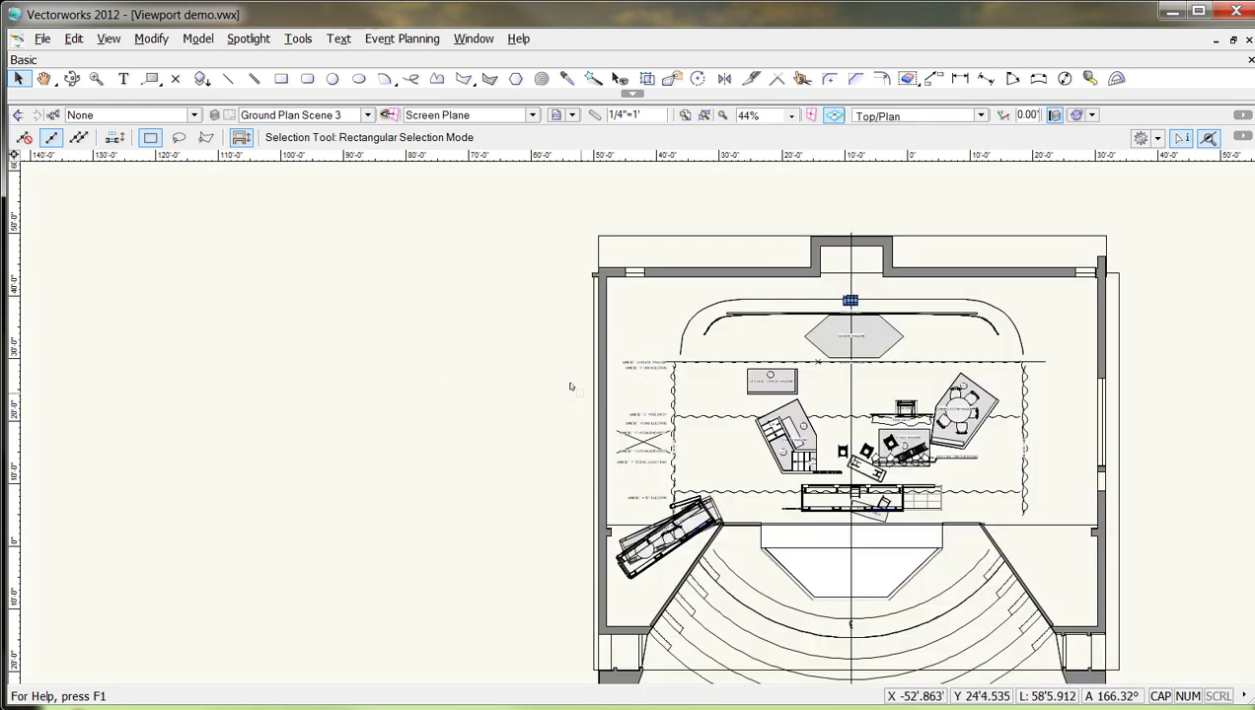
drag(547, 370, 178, 350)
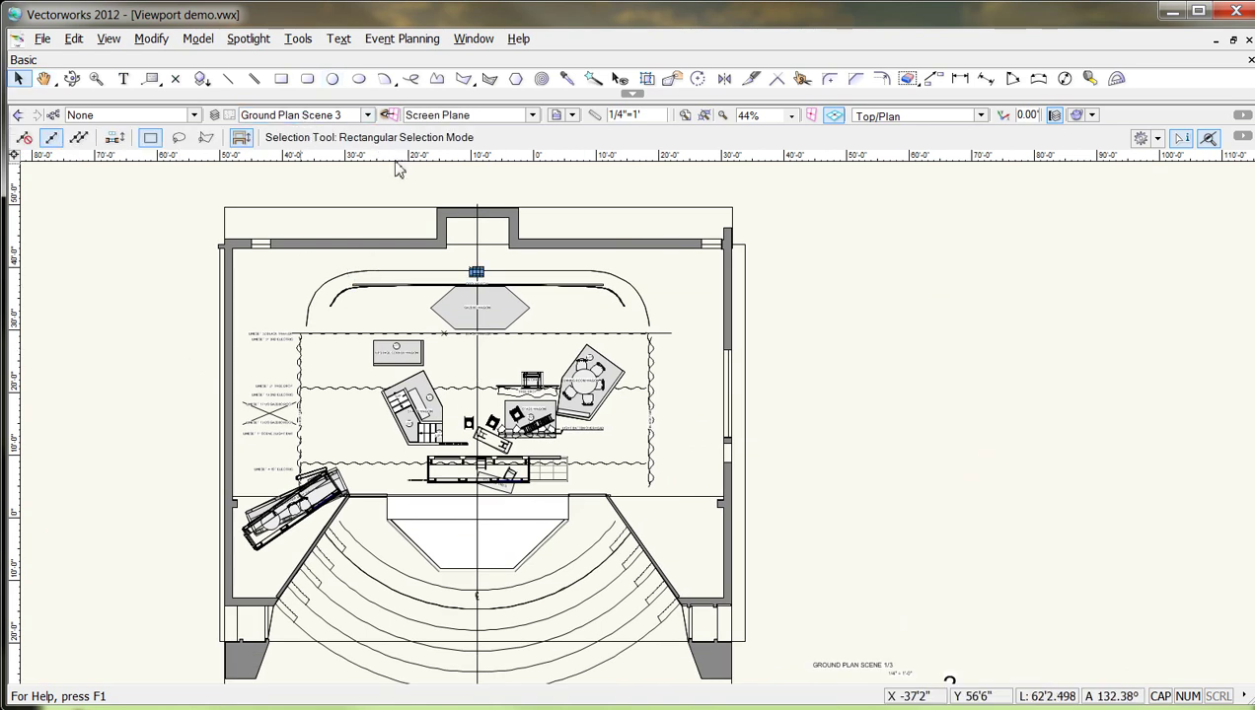
scroll(661, 497, up, 4)
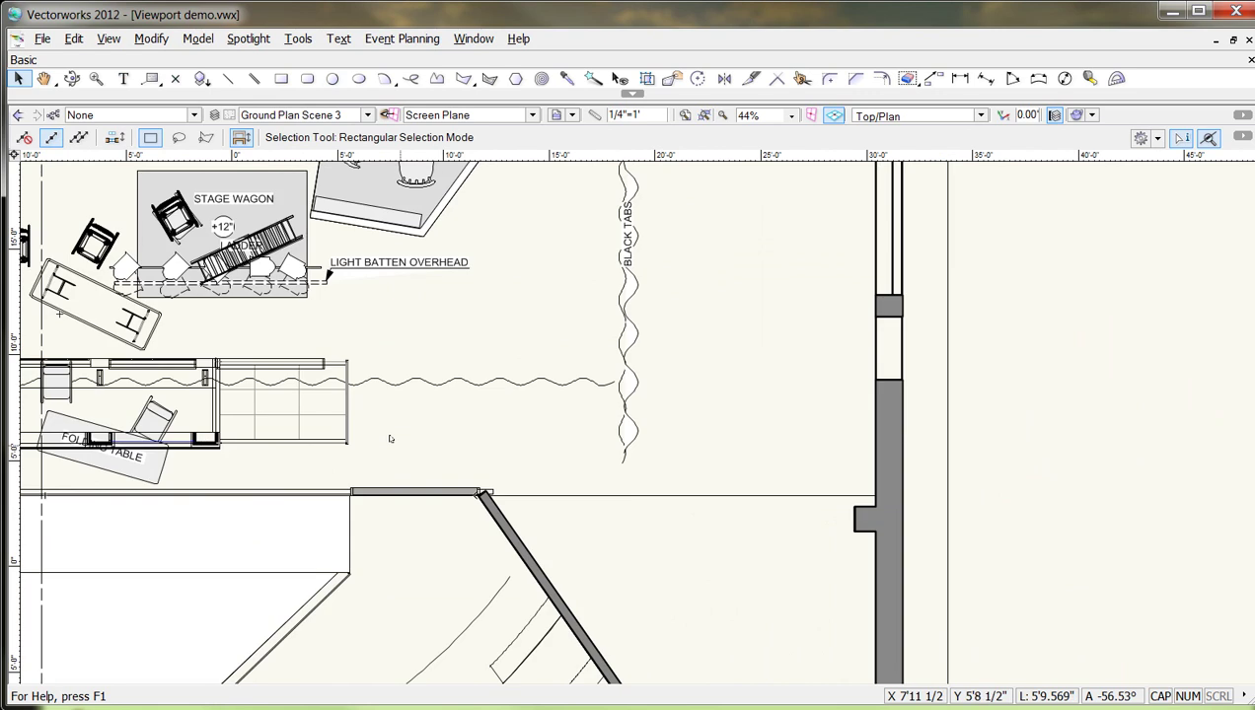
key(h)
drag(434, 341, 1167, 405)
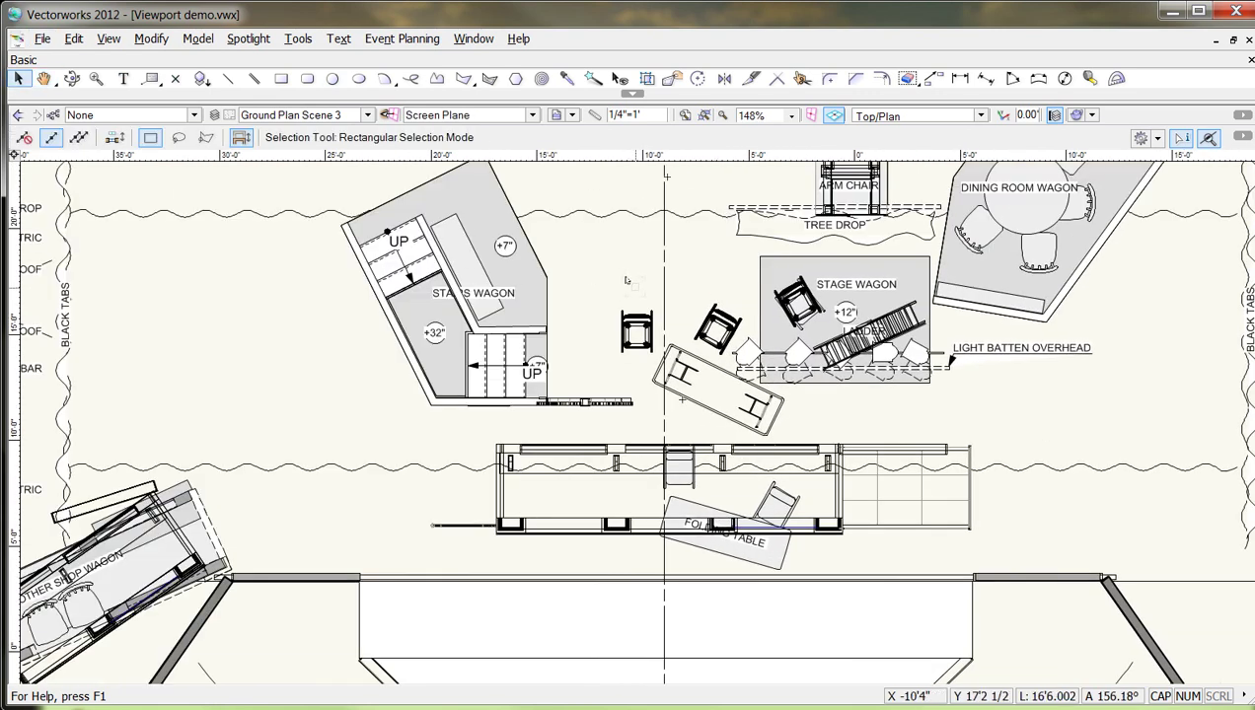
Set Layer Options to Active Only so just the Ground Plan Scene 3 stage plan shows.
right_click(1142, 507)
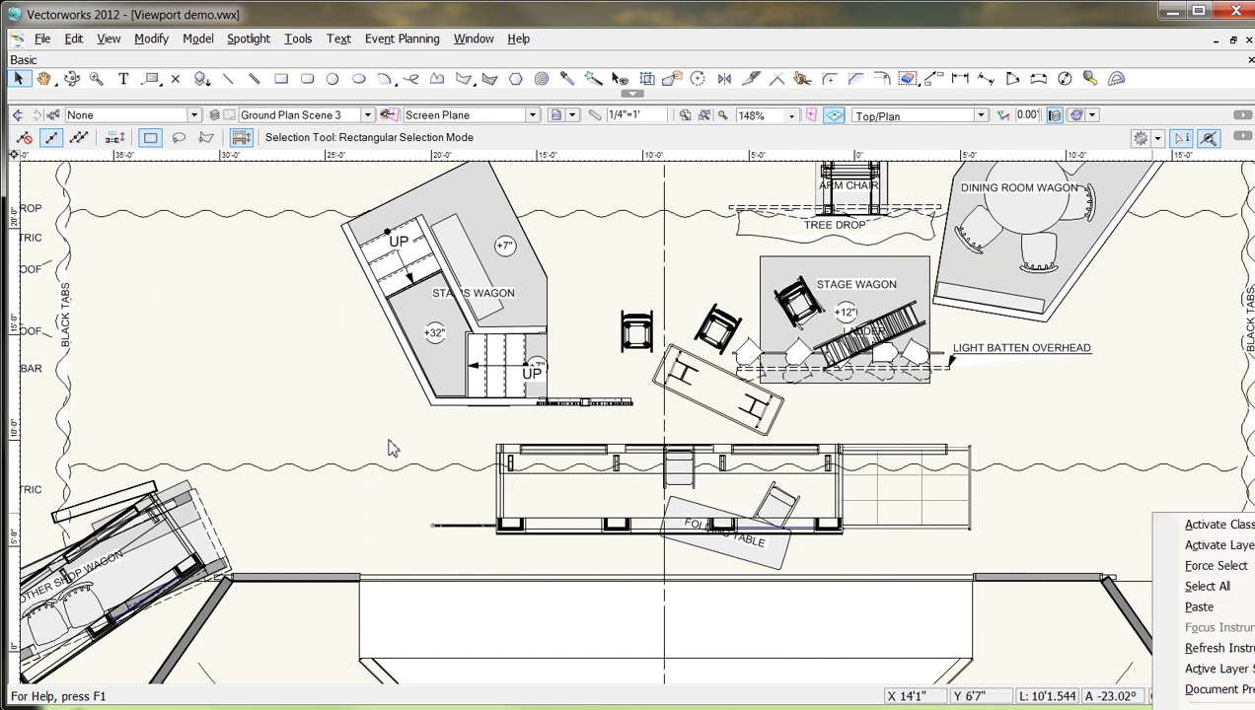
right_click(341, 399)
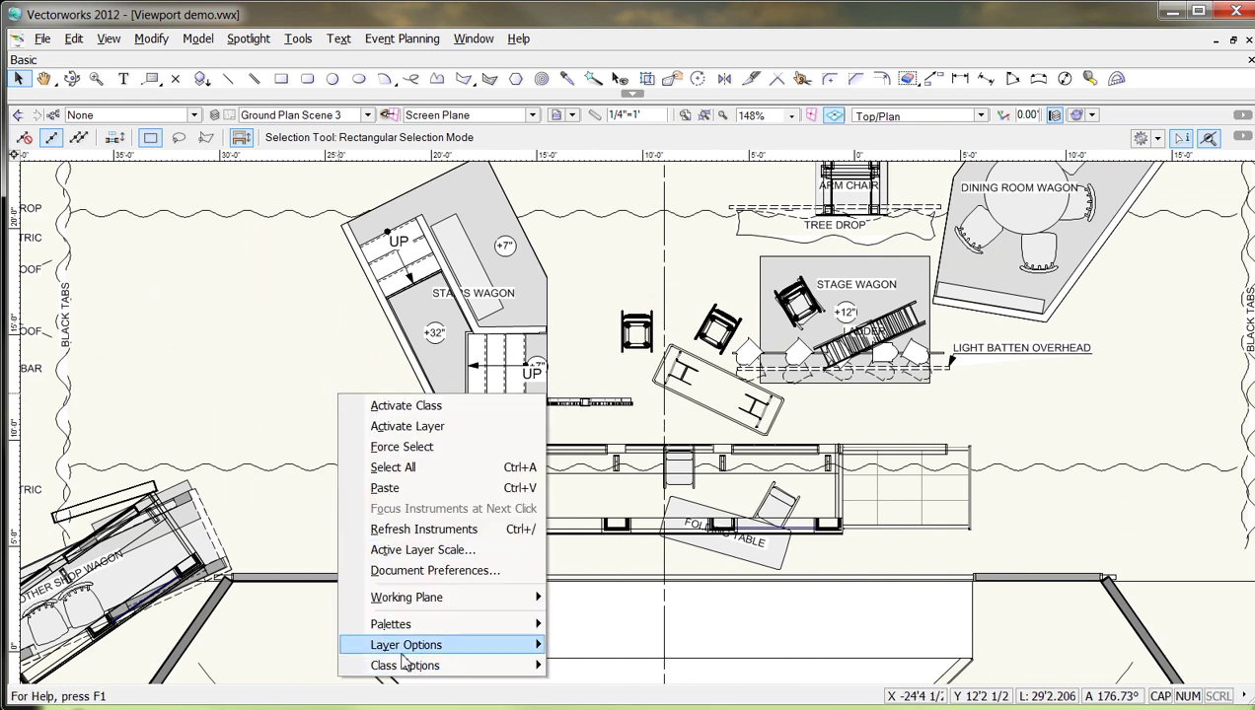
mouse_move(410, 653)
click(718, 644)
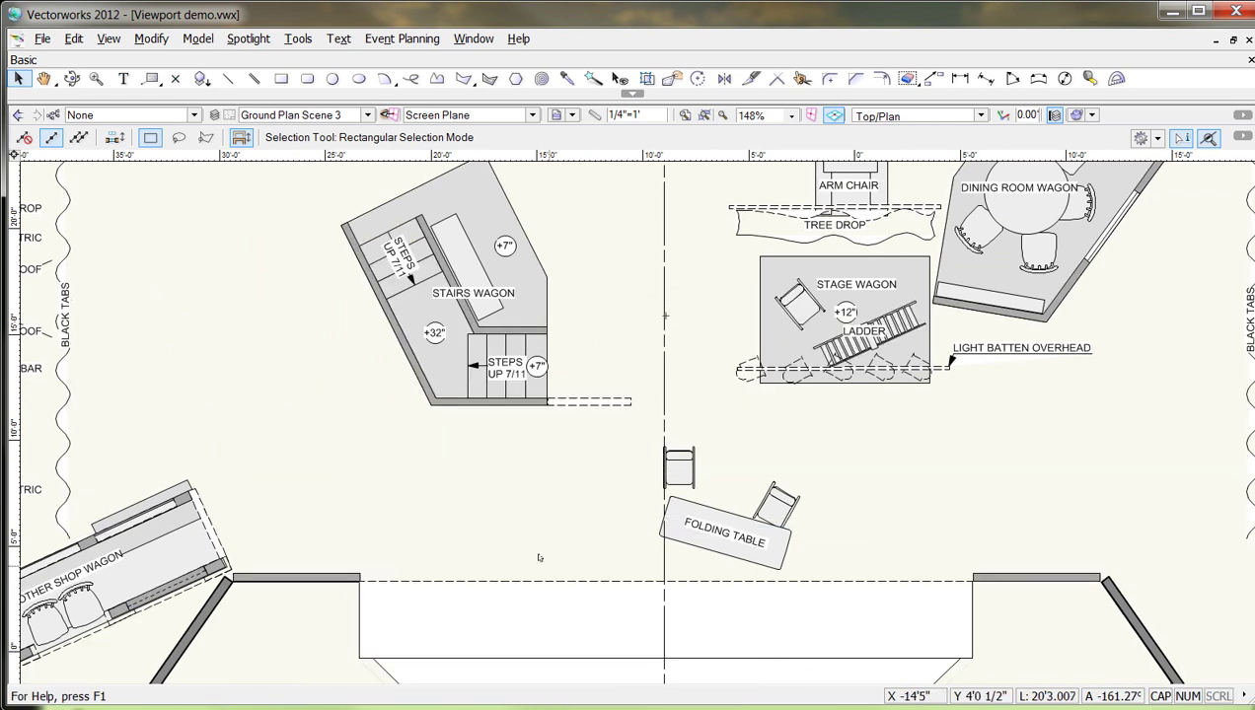
scroll(591, 501, down, 1)
scroll(589, 503, up, 2)
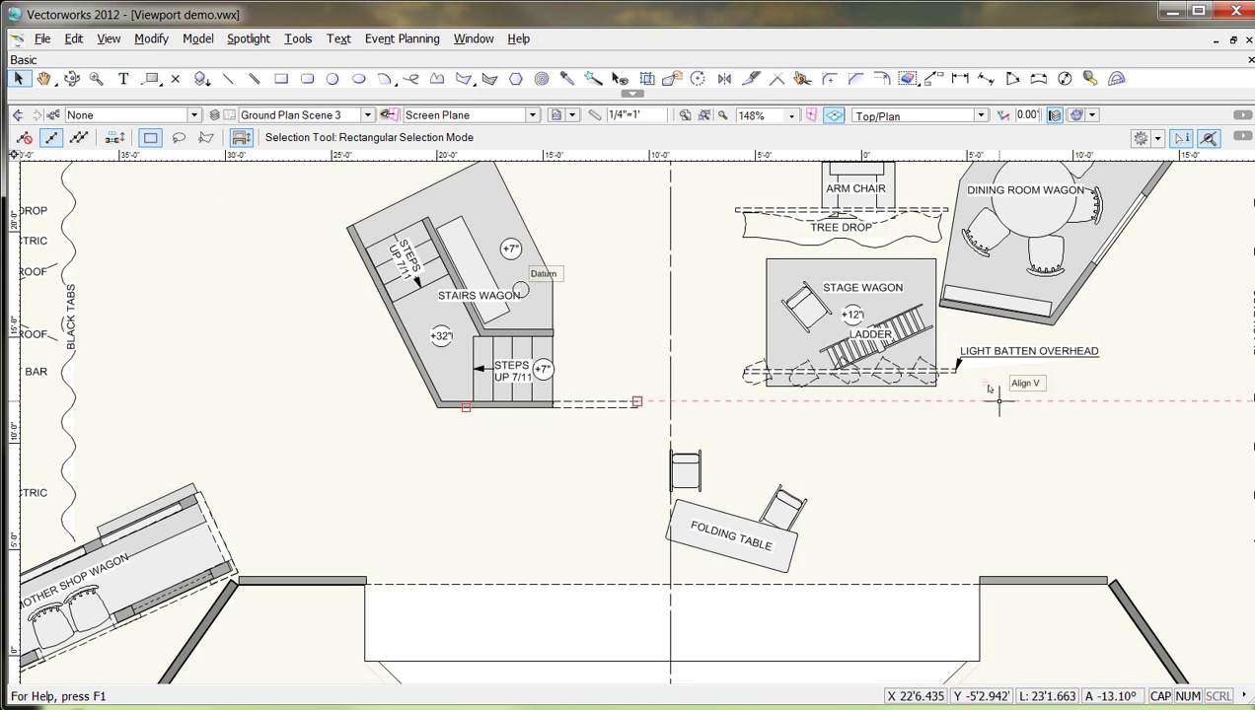
scroll(999, 399, down, 2)
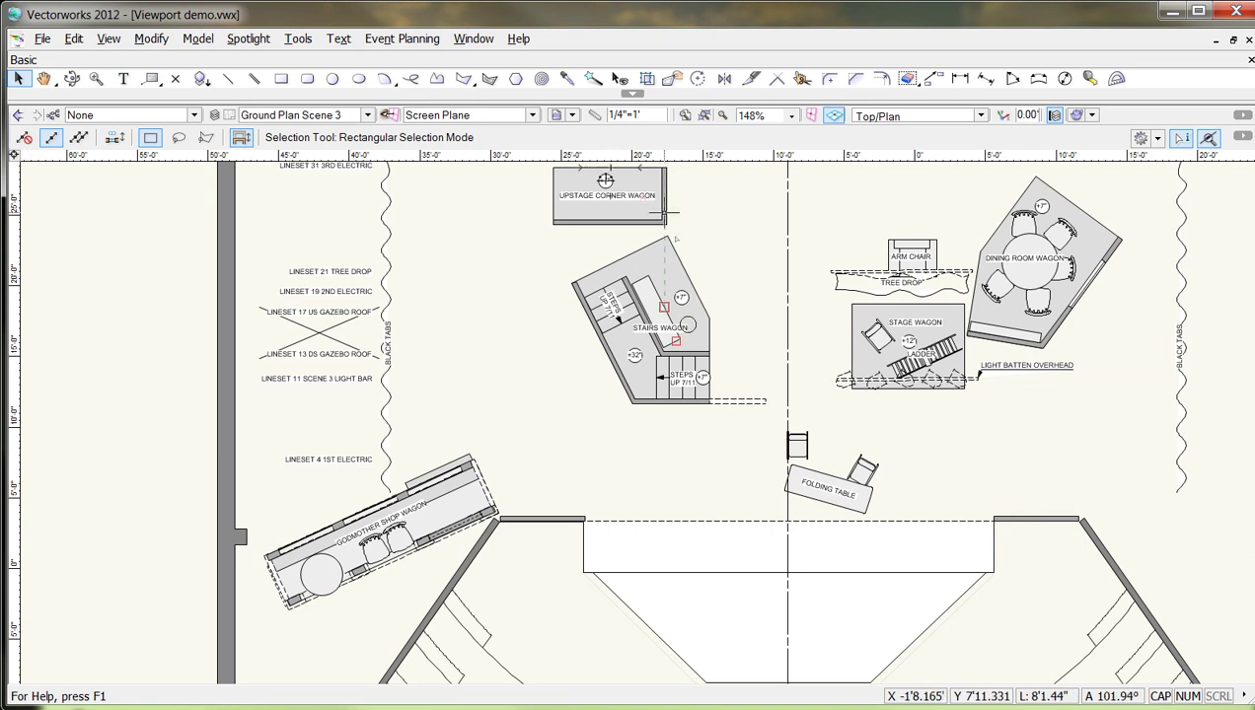
Set Layer Options to Gray/Snap Others, turn on Unified View, and zoom out over the theater.
right_click(638, 450)
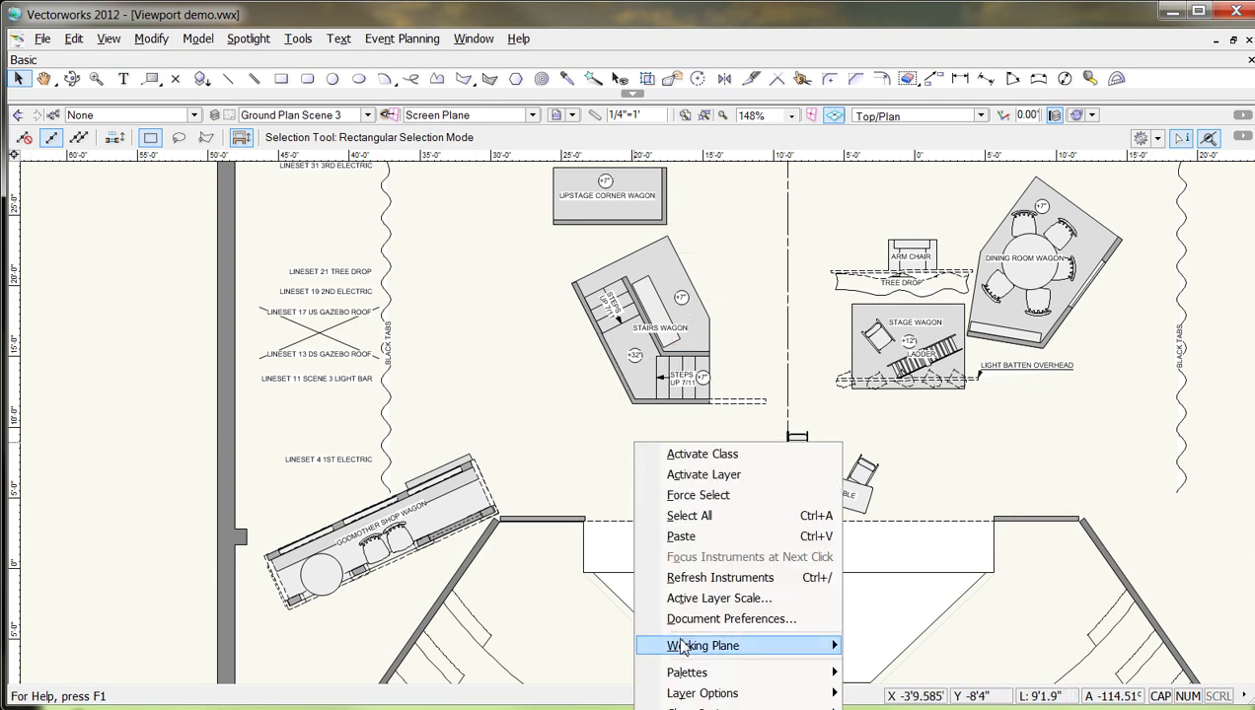
right_click(442, 224)
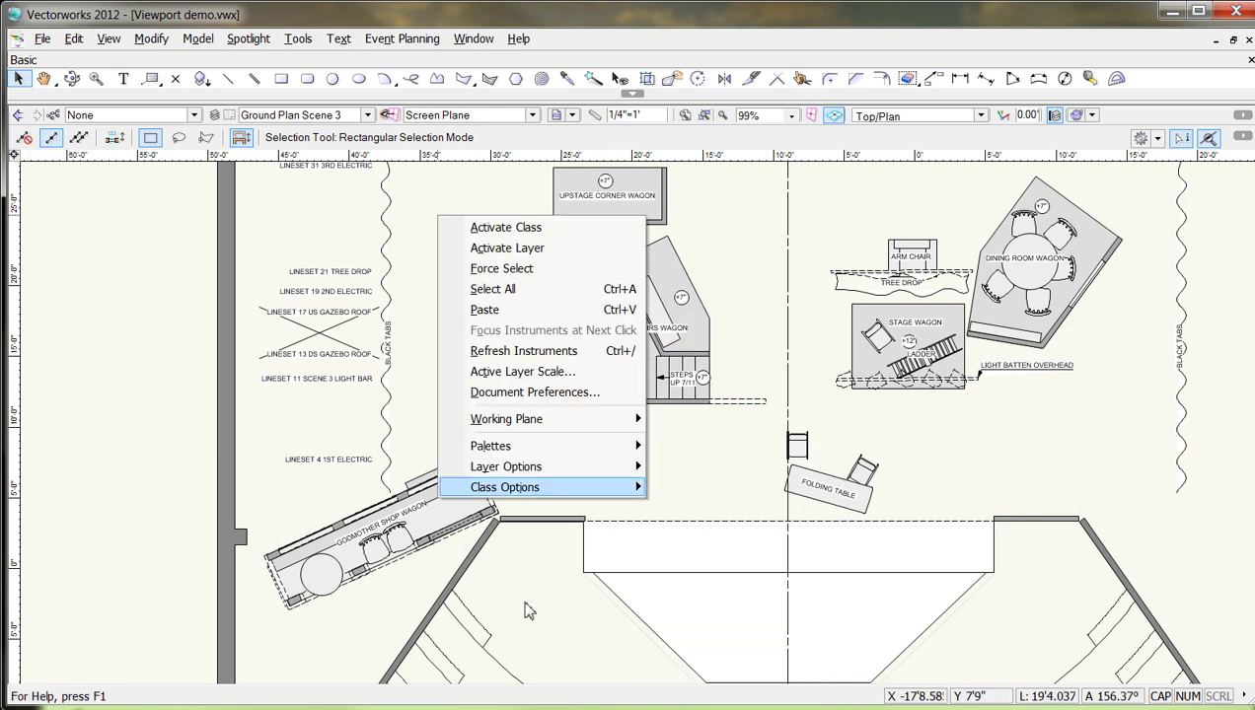
mouse_move(541, 470)
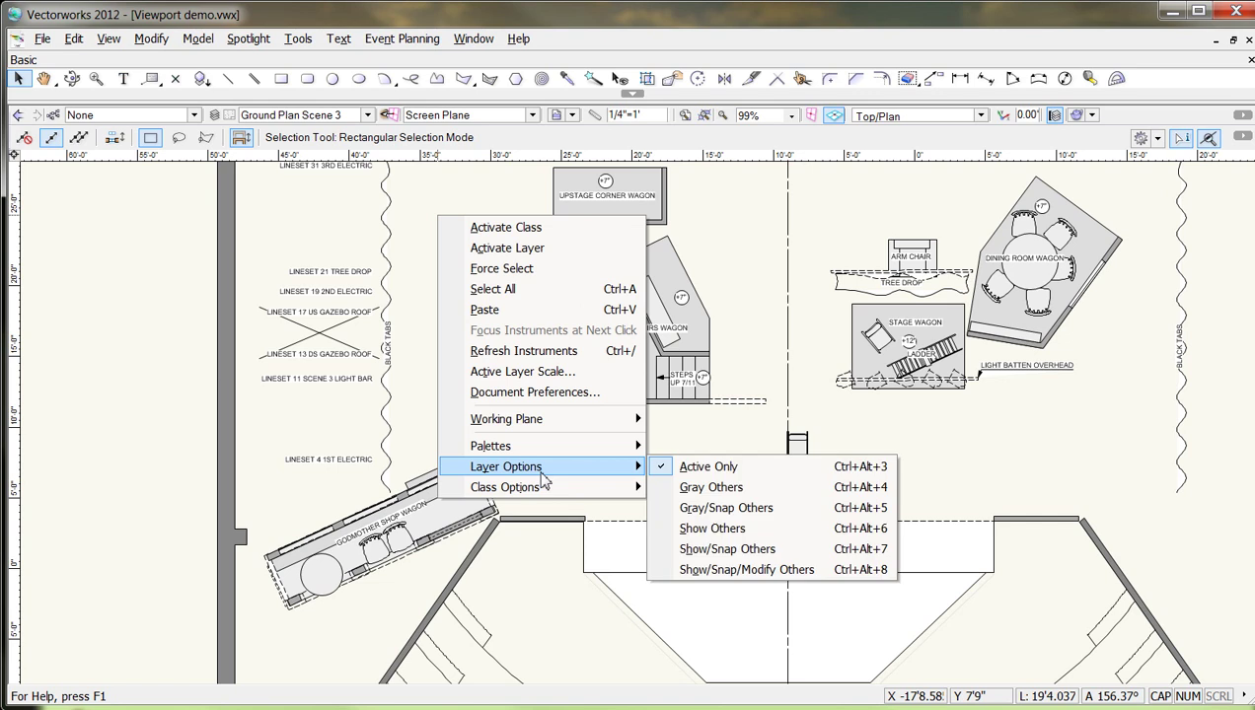
click(778, 512)
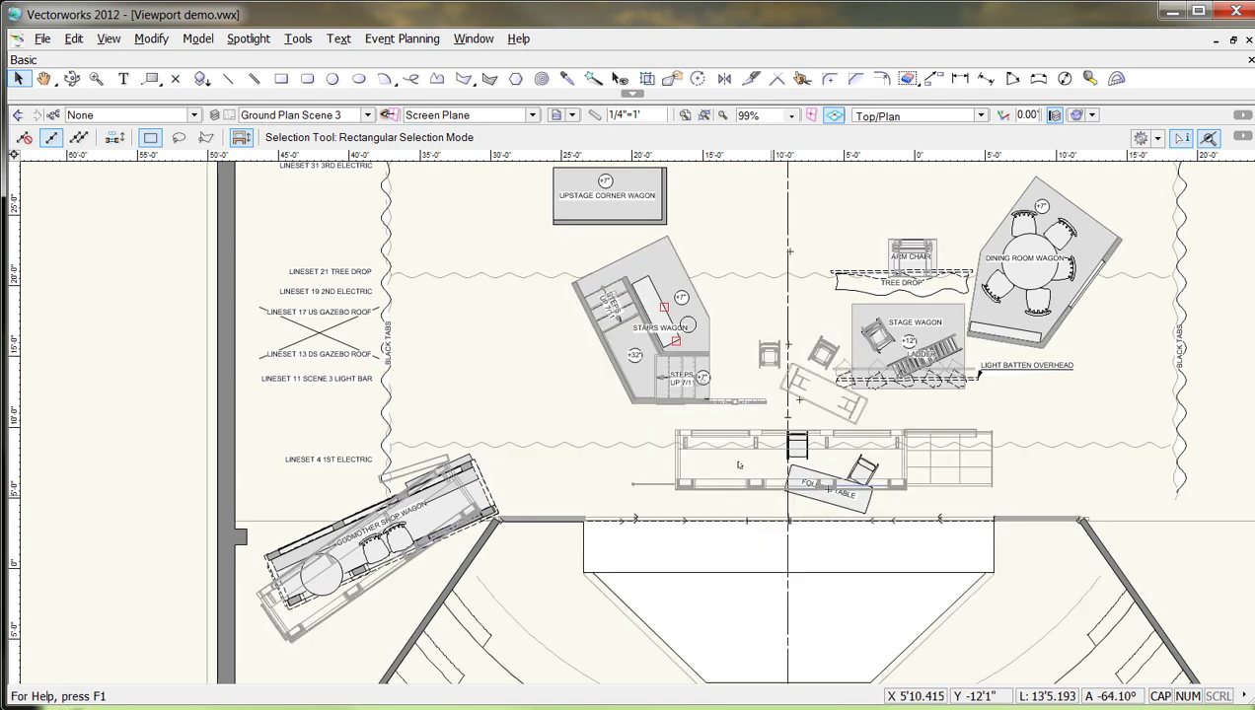
scroll(703, 264, up, 5)
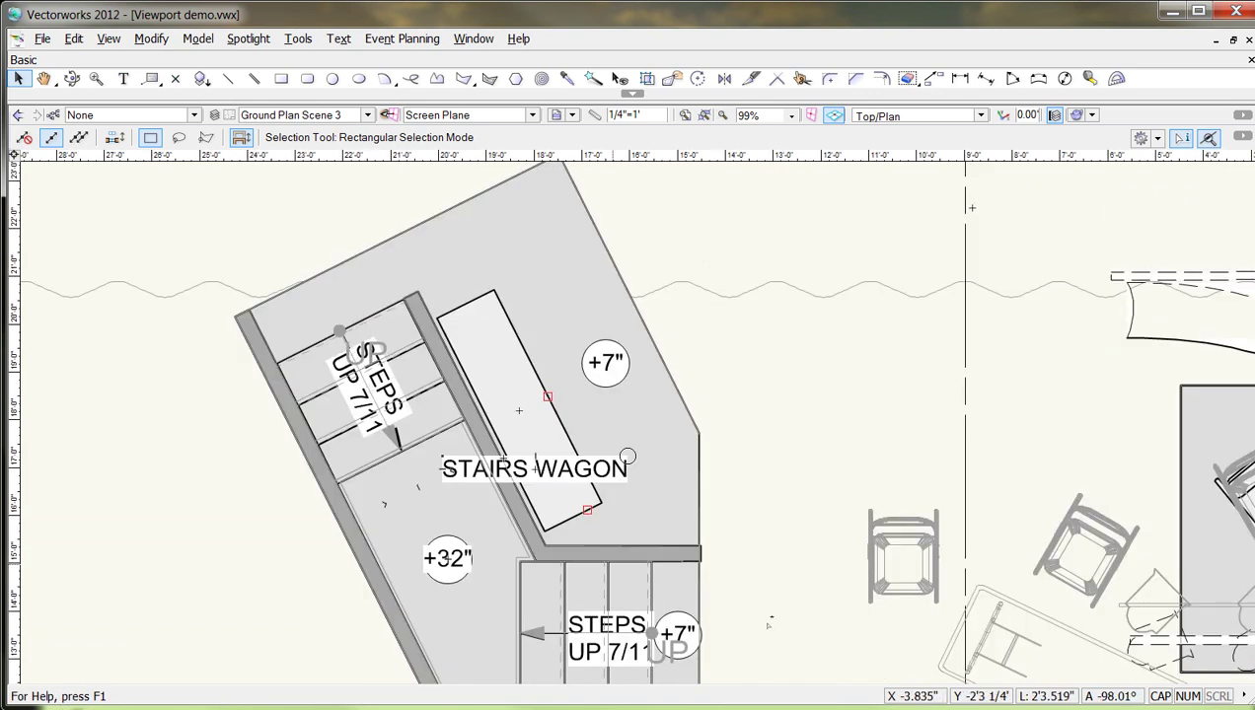
scroll(829, 552, down, 3)
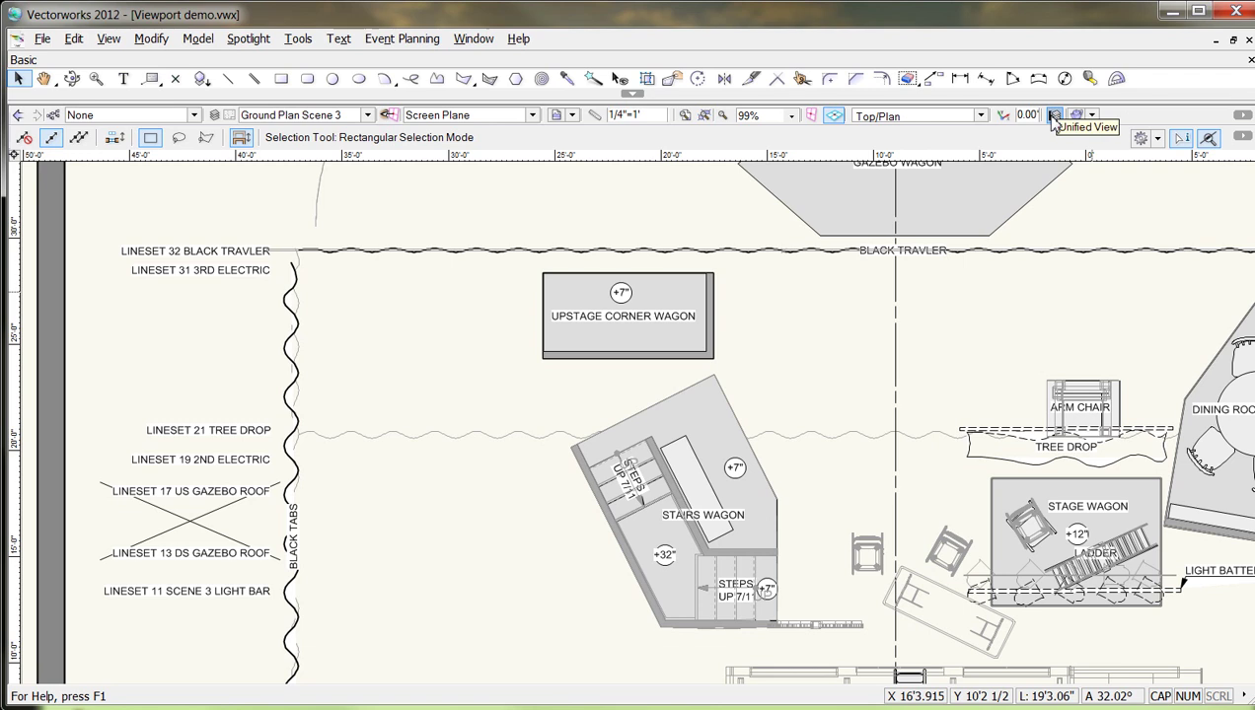
click(1054, 116)
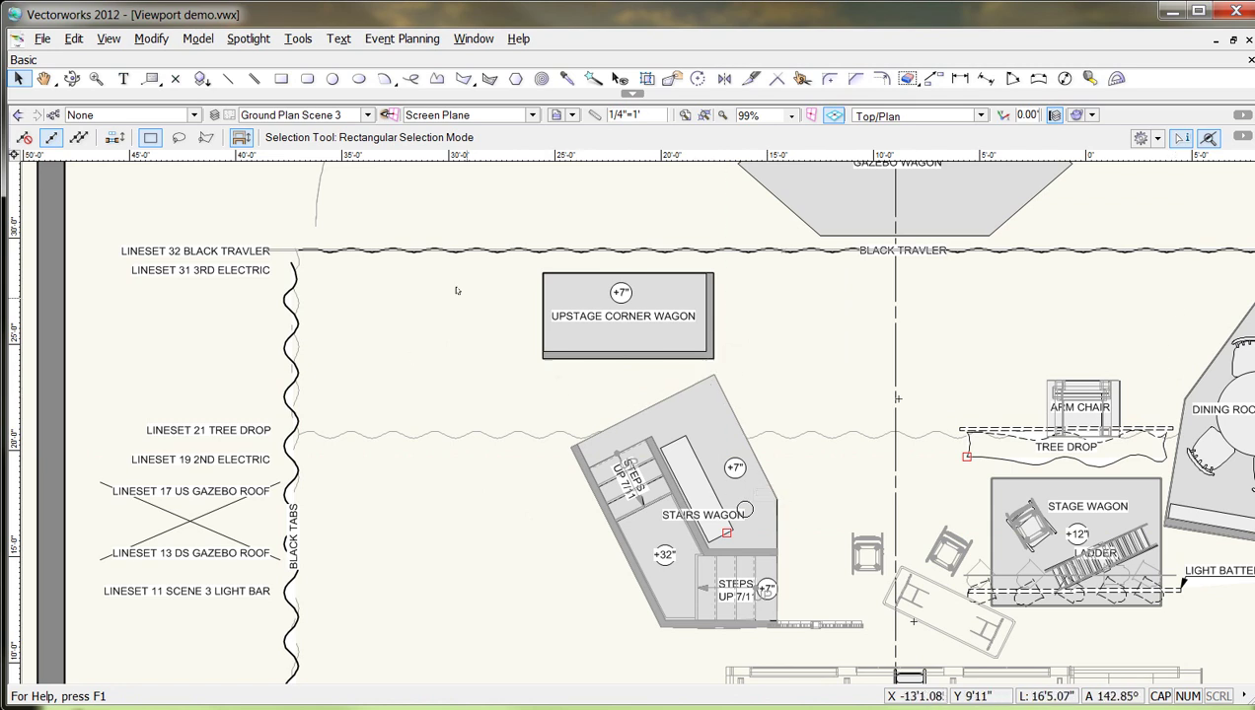
scroll(315, 274, down, 2)
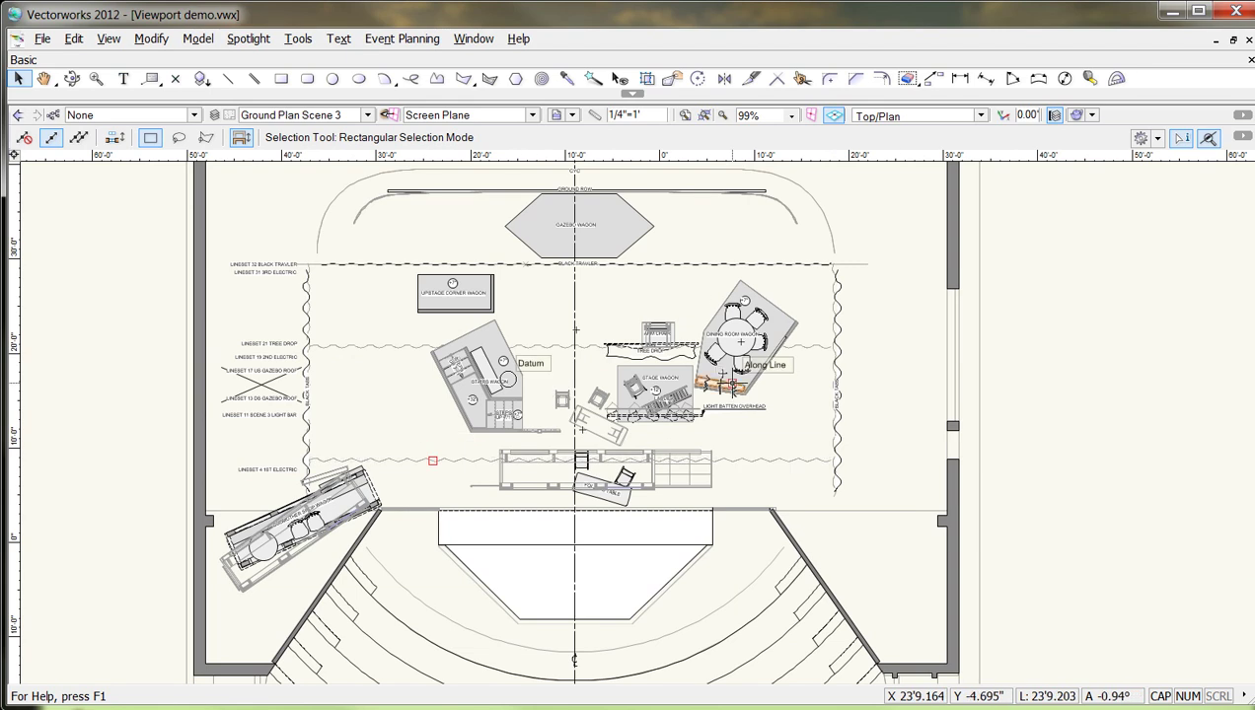
Make Layer0 the active layer from the layer list.
key(g)
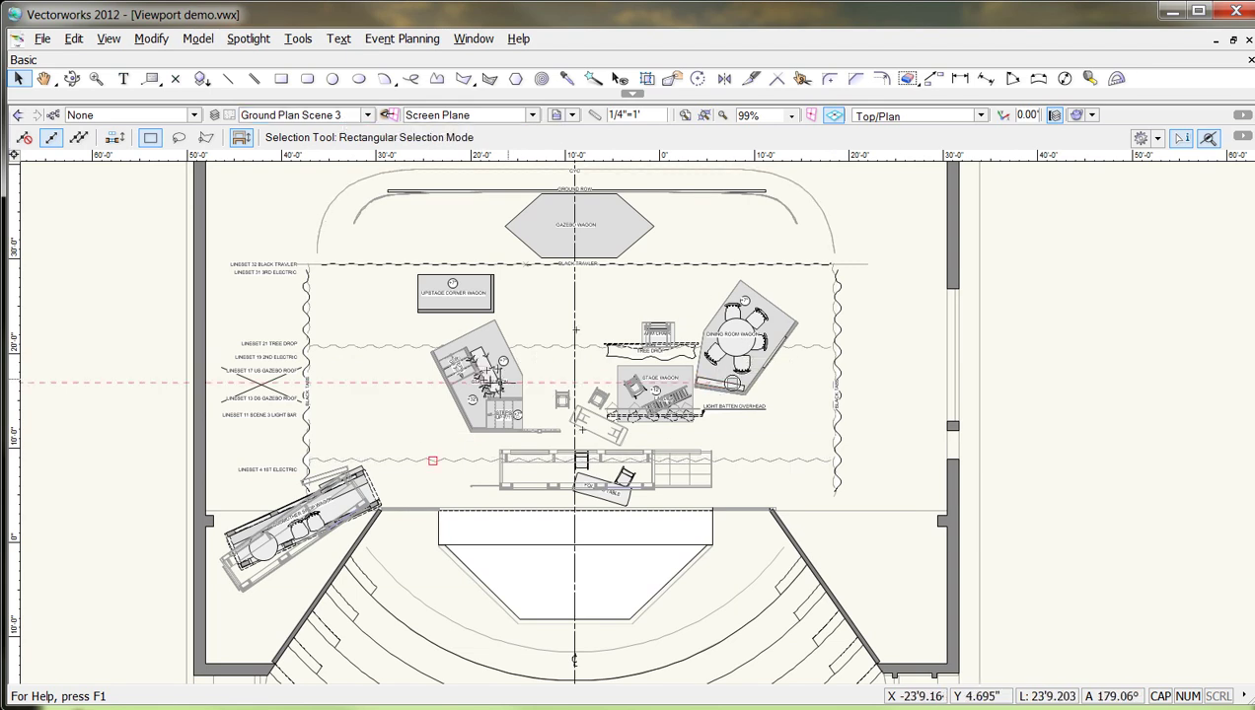
click(344, 117)
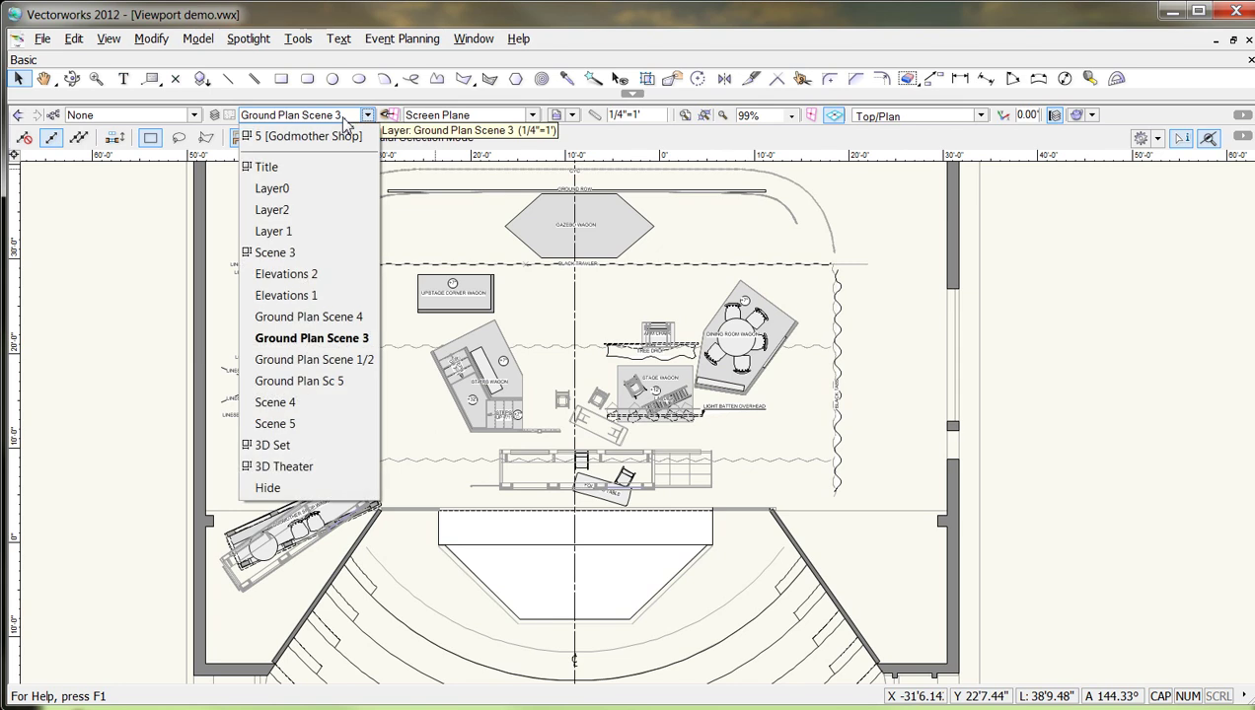
click(326, 191)
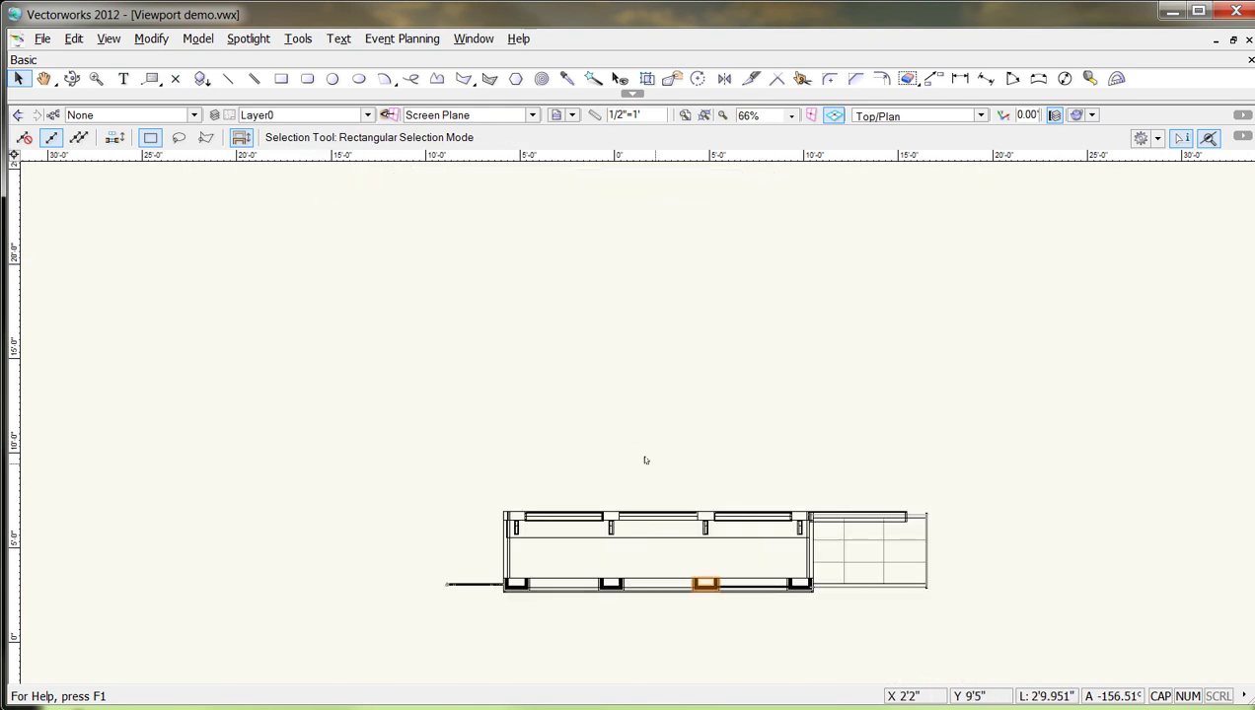
View the model in Left Isometric, render it with OpenGL, then switch to the Front view.
key(KP_1)
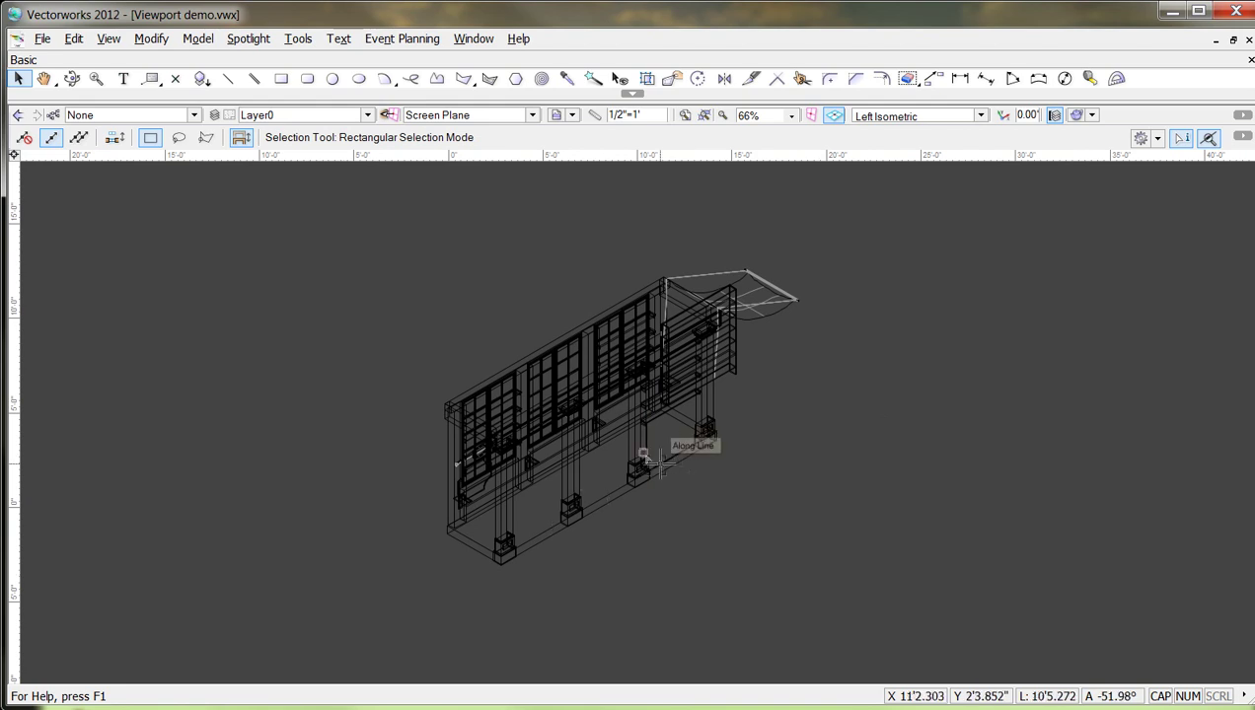
key(ctrl+shift+g)
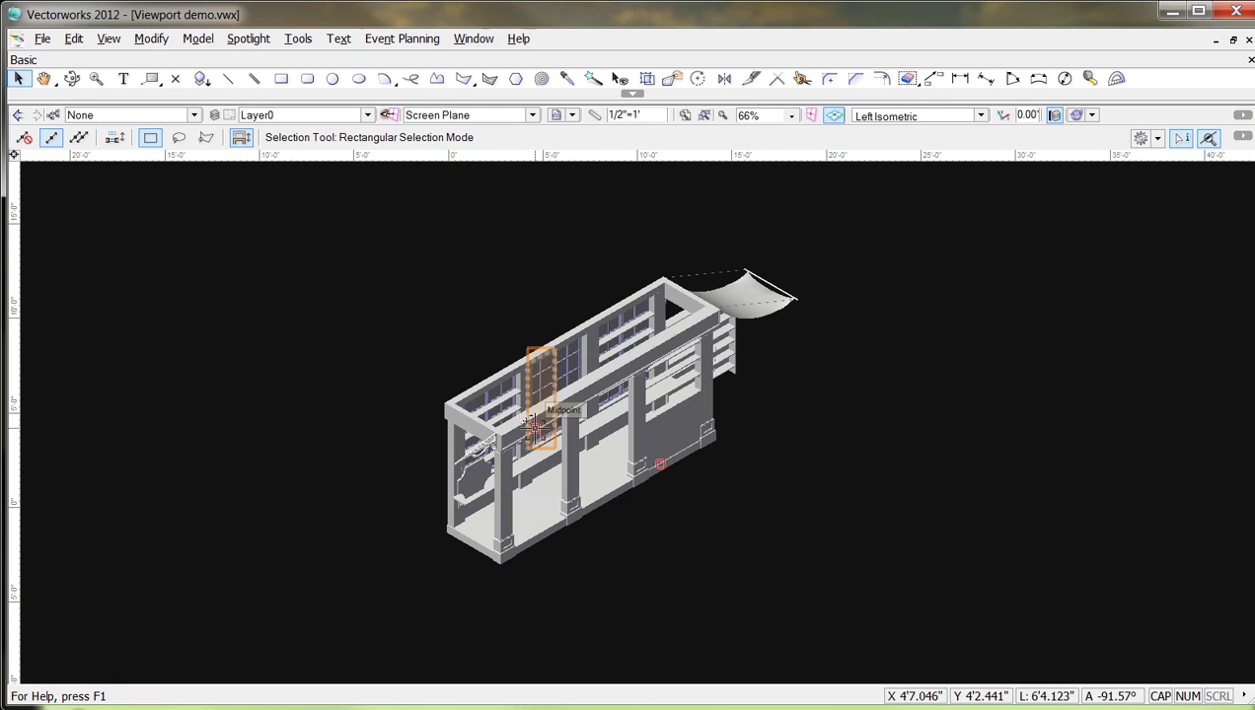
key(KP_2)
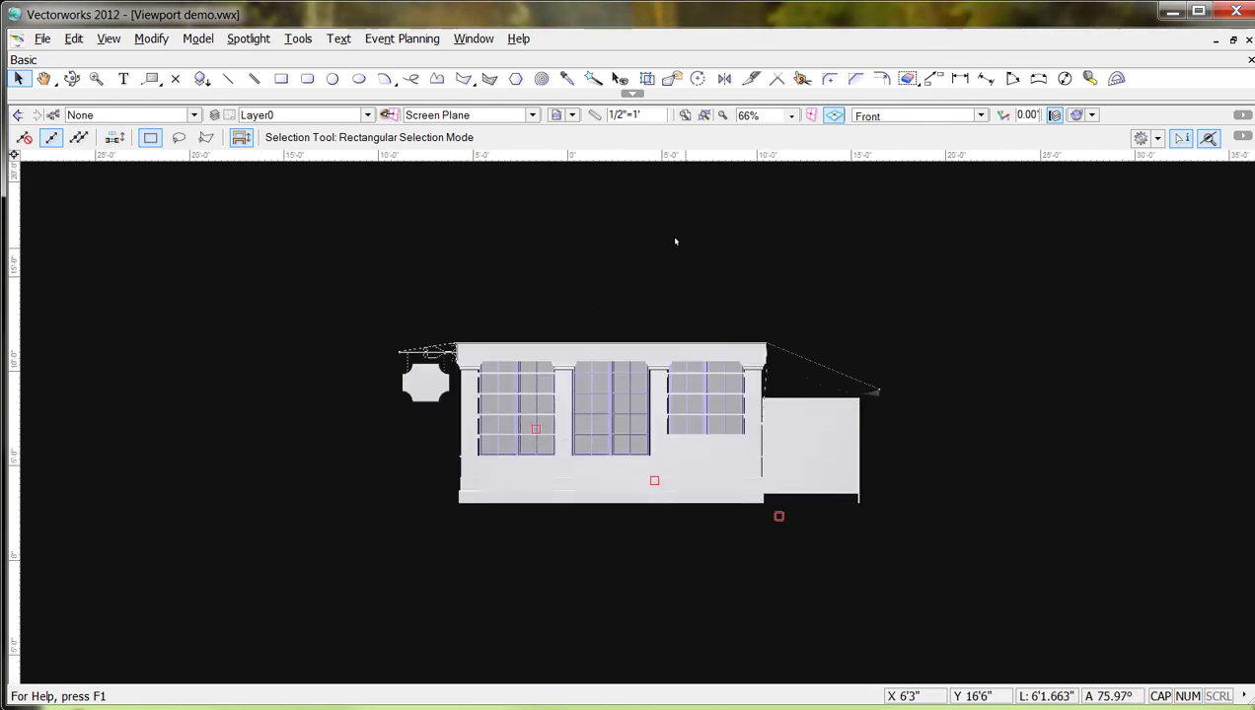
Marquee-select the entire shop unit model and open Modify > Convert without choosing a conversion.
drag(383, 284, 1010, 574)
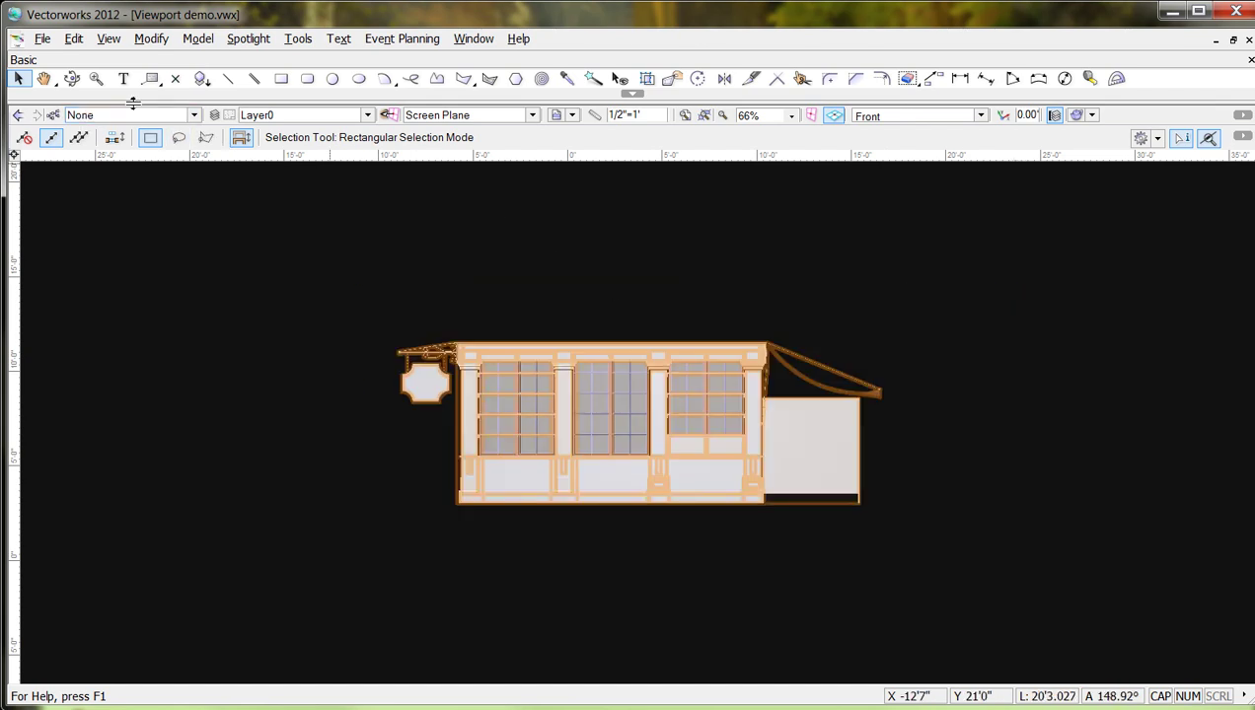
click(151, 40)
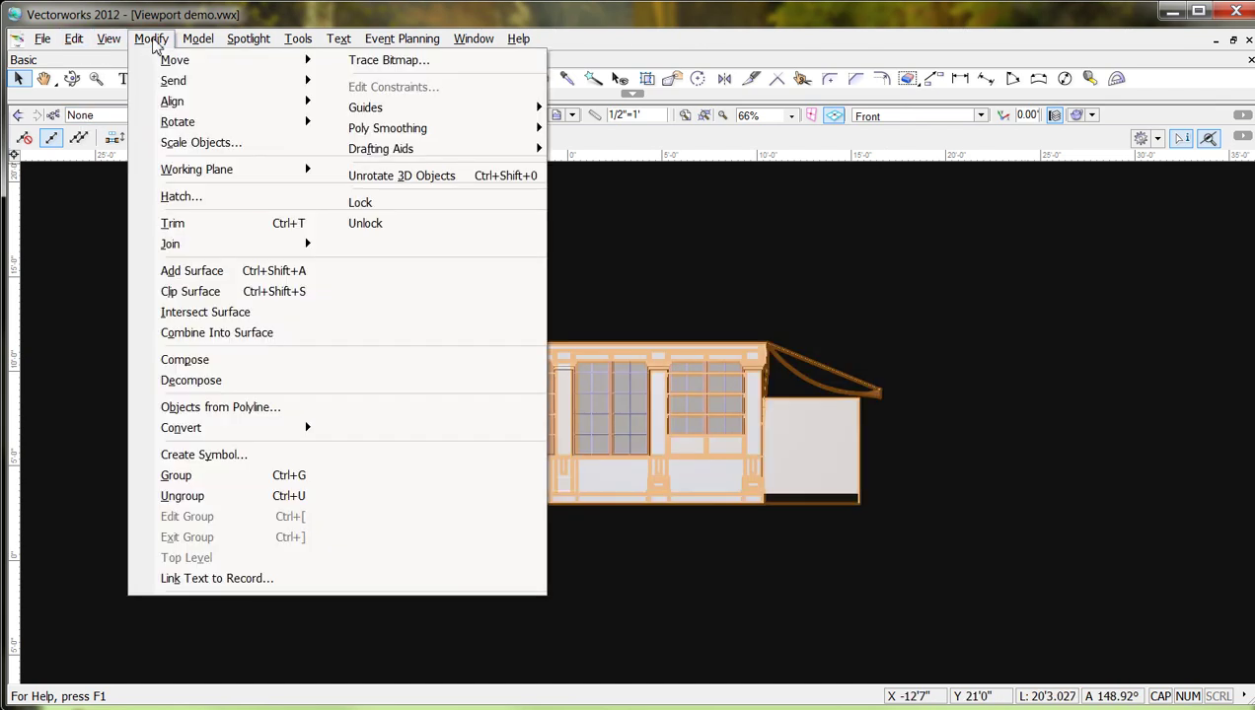
mouse_move(201, 430)
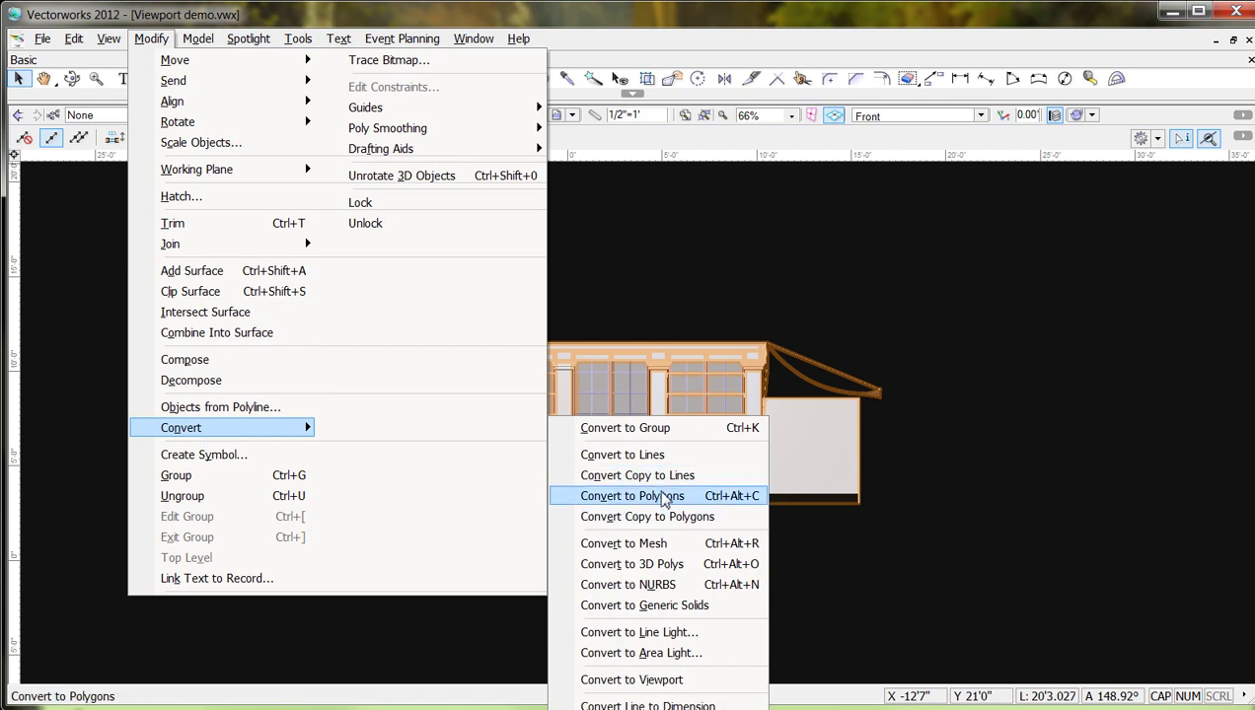
click(690, 146)
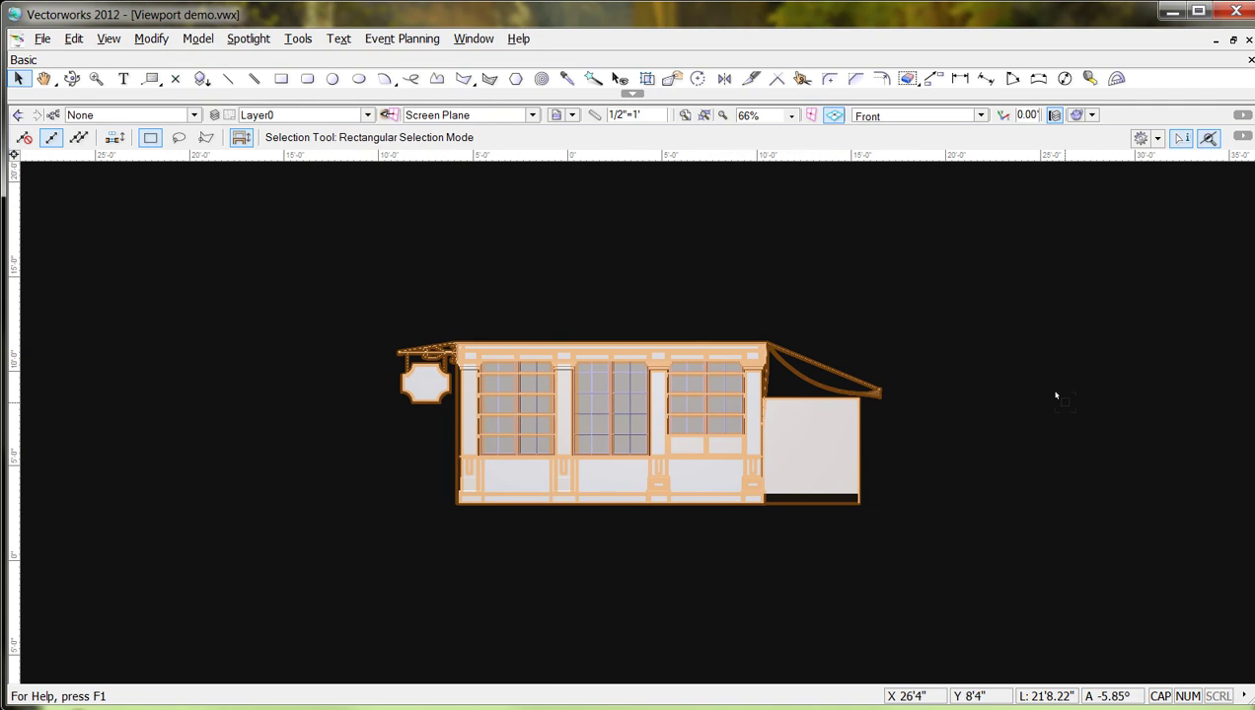
Deselect the model, zoom in on the sign chain, and draw two test ovals beside it.
click(573, 299)
scroll(449, 340, up, 6)
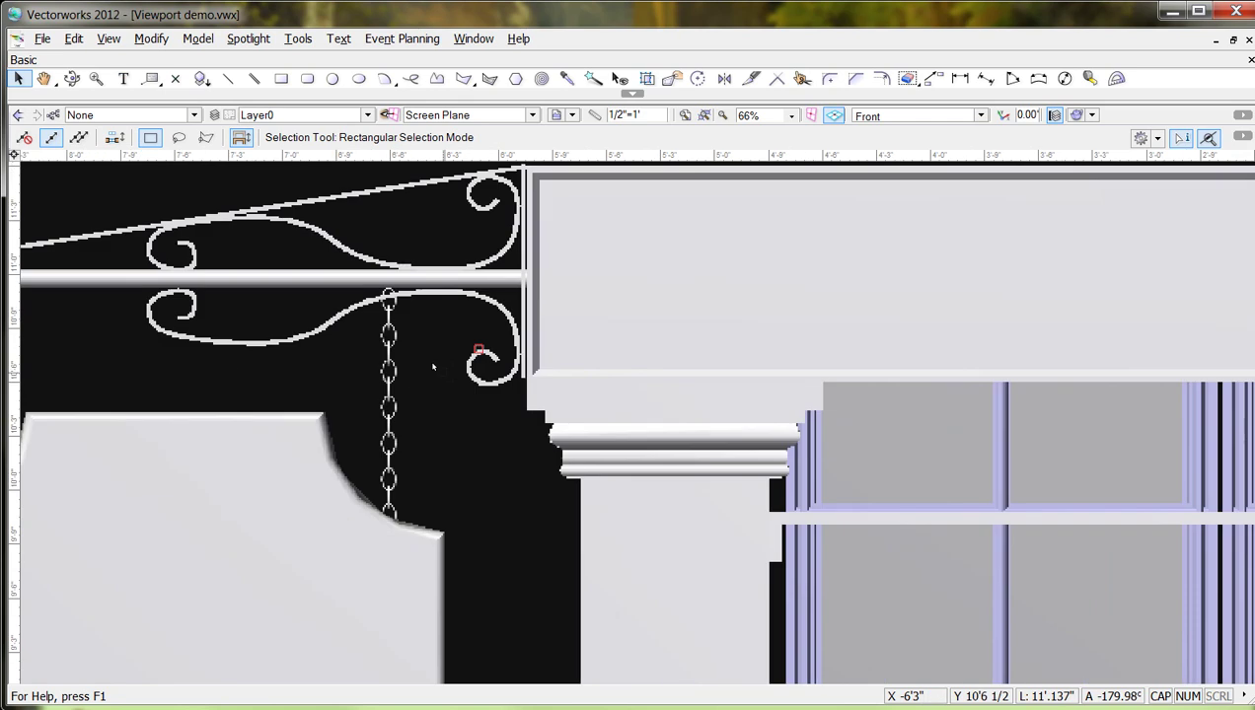
scroll(430, 369, up, 2)
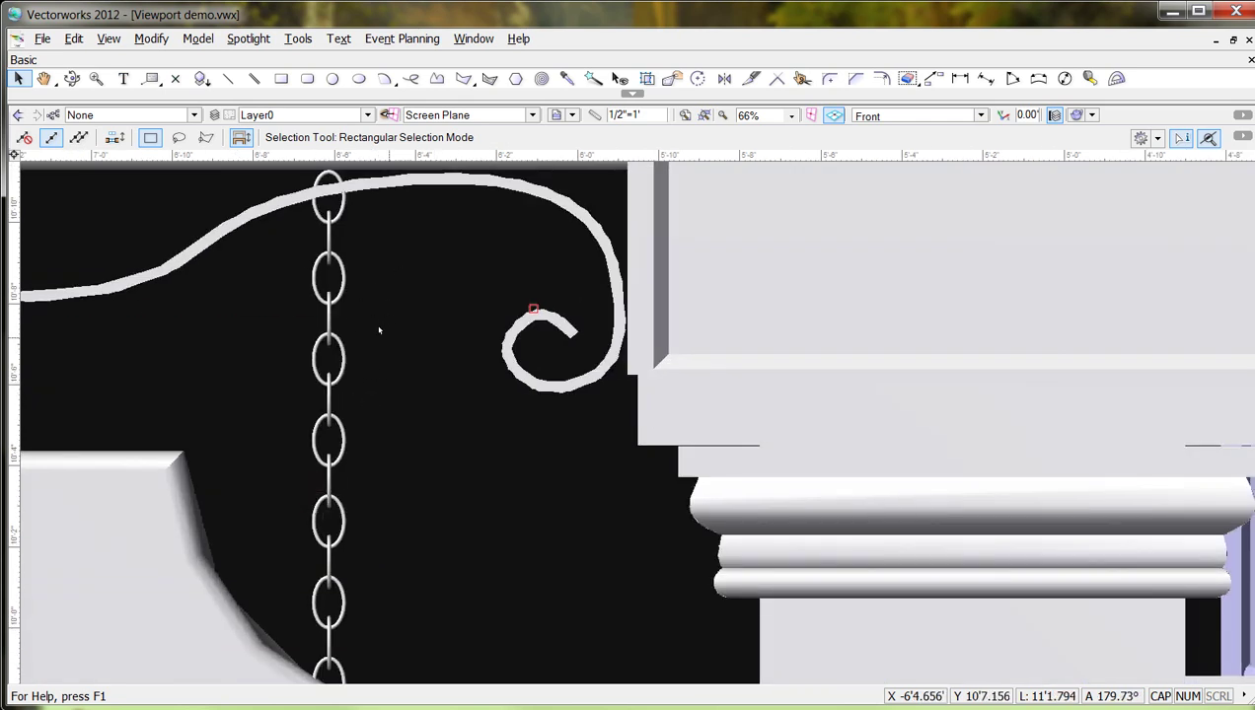
click(358, 79)
click(416, 409)
click(463, 494)
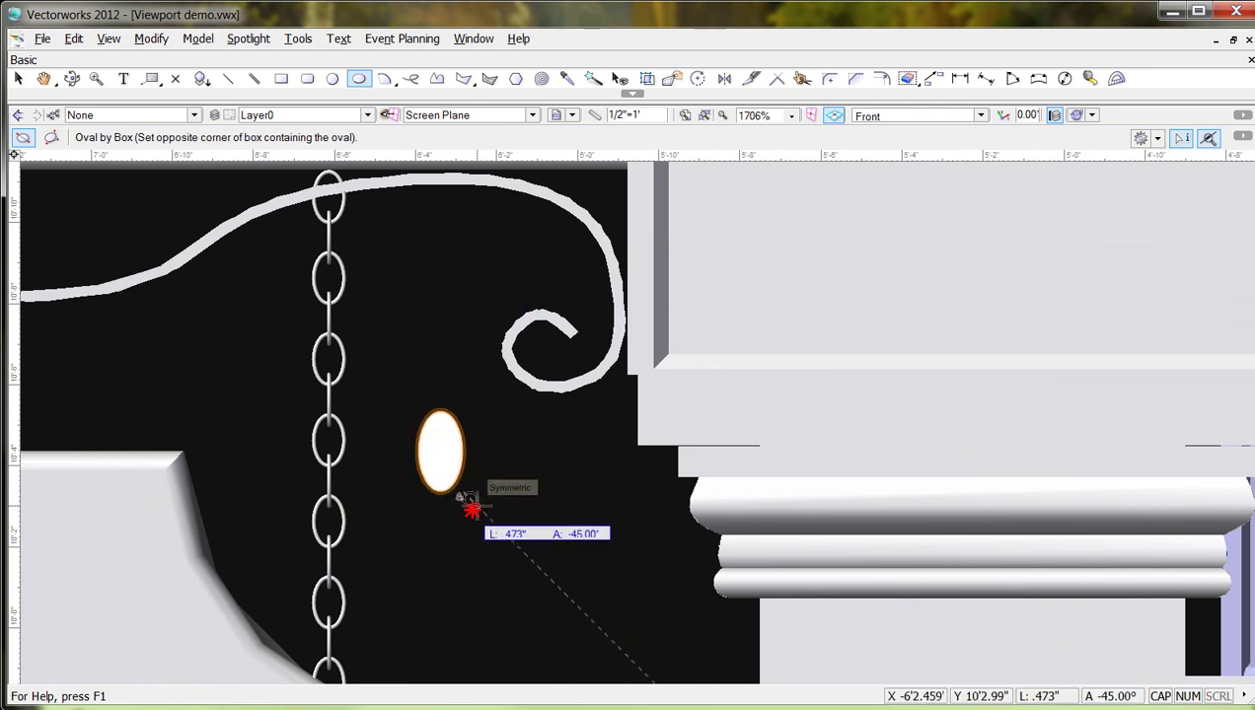
click(462, 498)
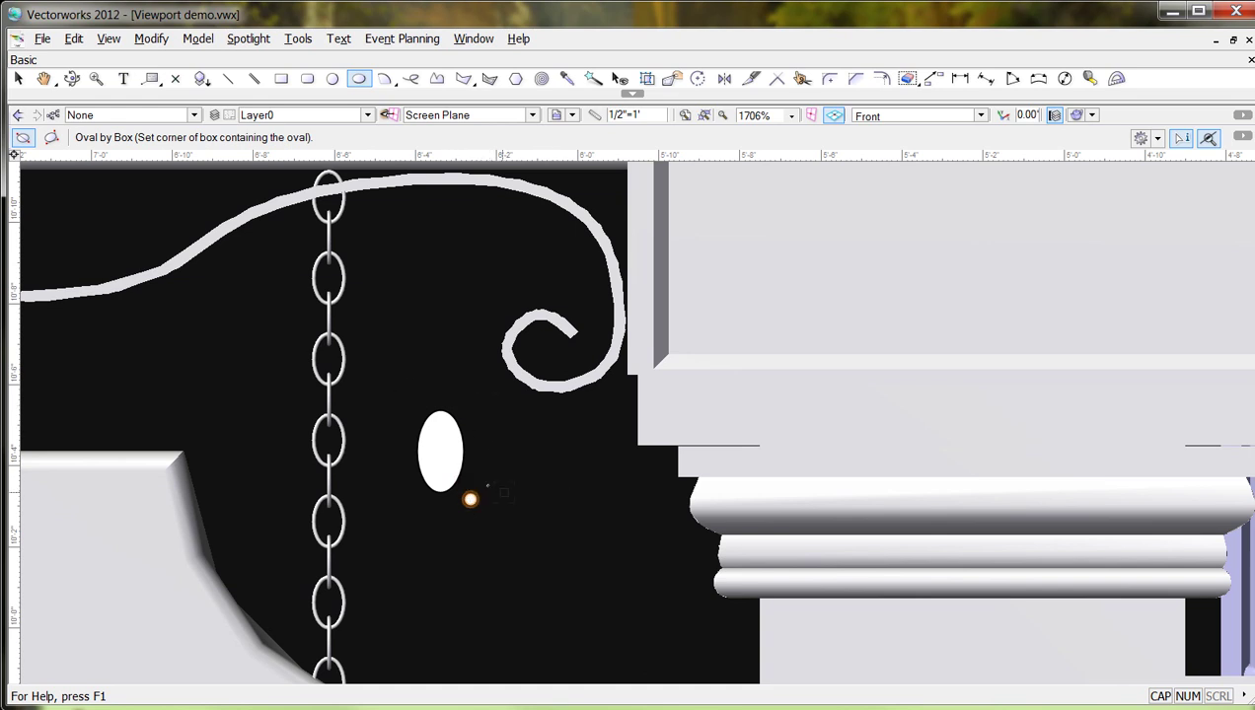
Open the Object Info palette, then select and delete the two test ovals.
scroll(455, 480, up, 2)
key(ctrl+i)
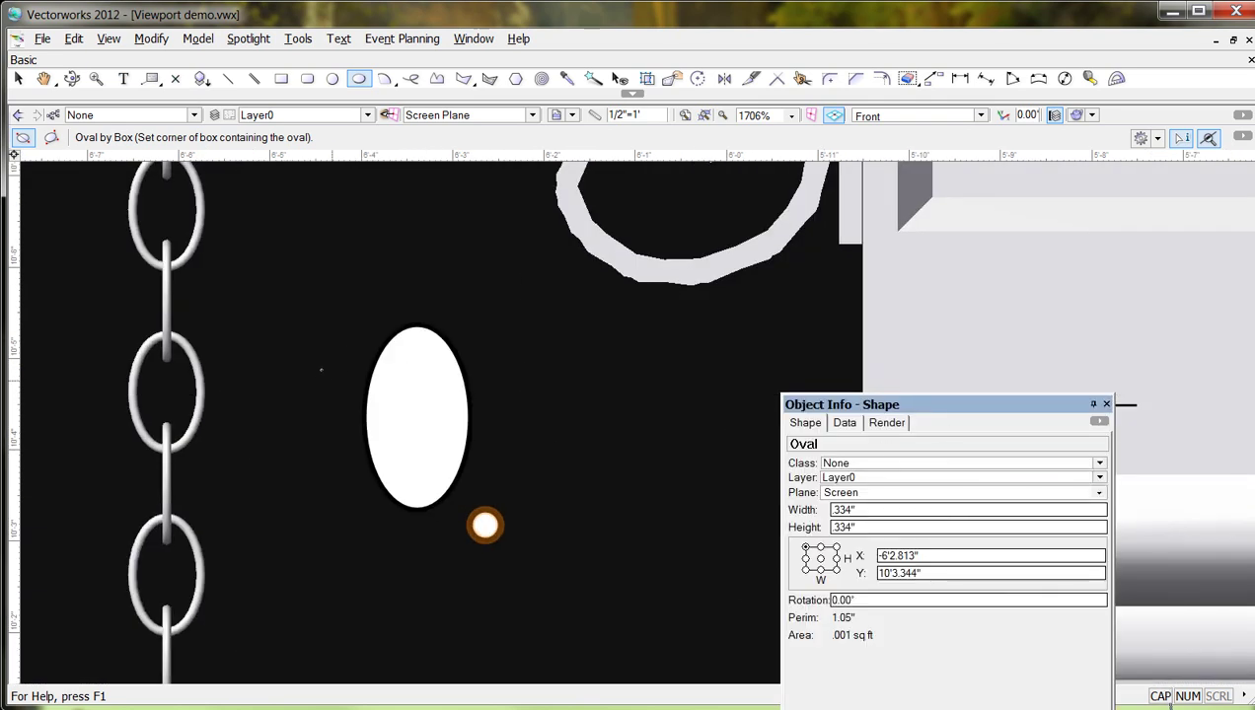
scroll(471, 321, down, 1)
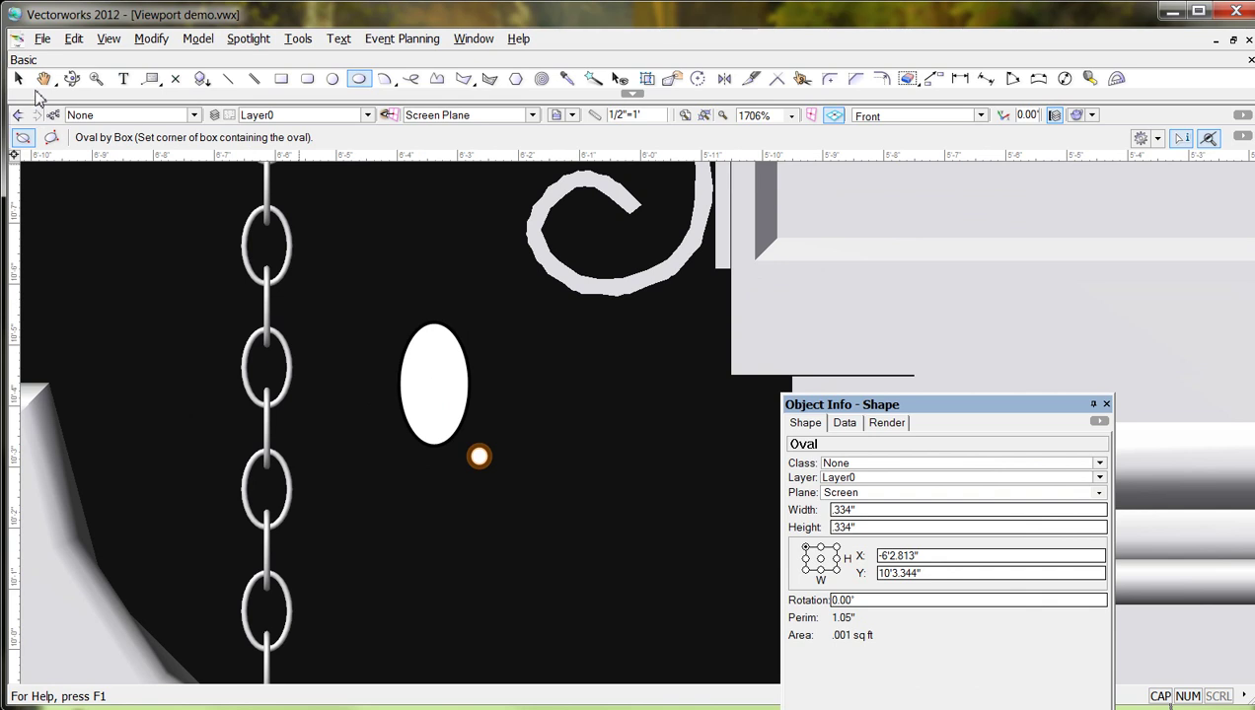
click(18, 78)
drag(347, 267, 524, 542)
key(Delete)
scroll(296, 342, down, 1)
scroll(240, 342, up, 3)
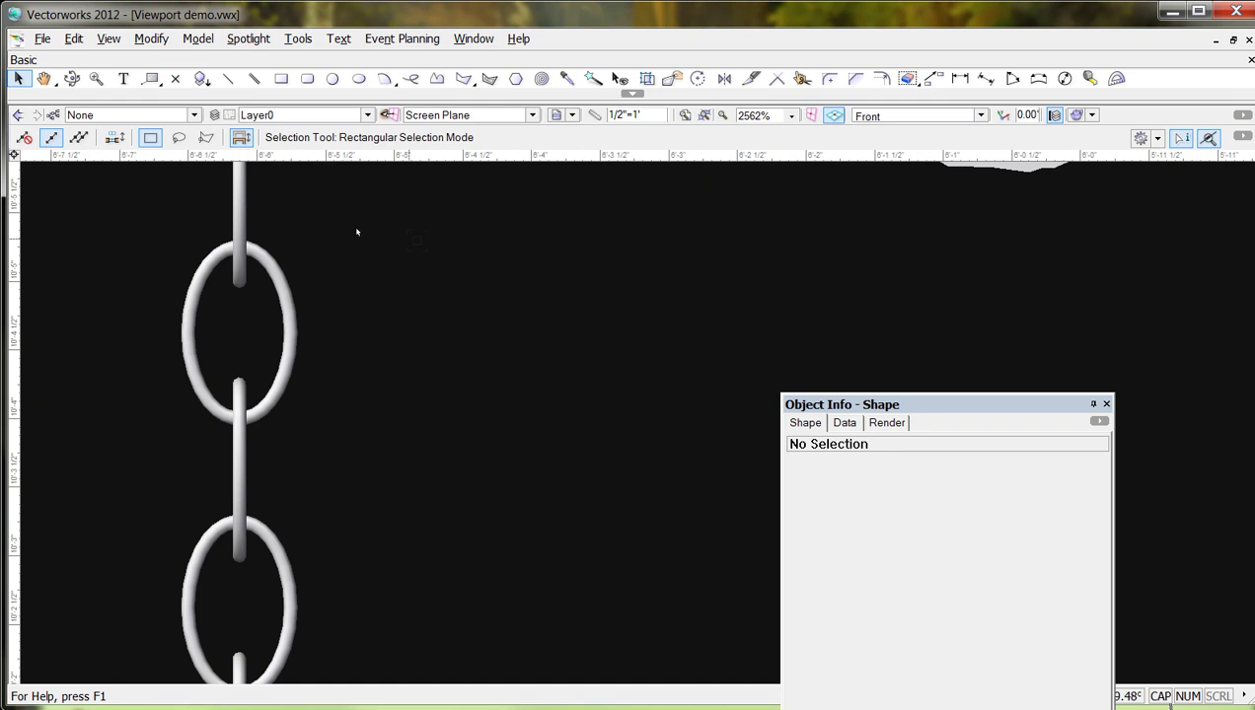
scroll(314, 258, up, 3)
middle_drag(291, 299, 765, 376)
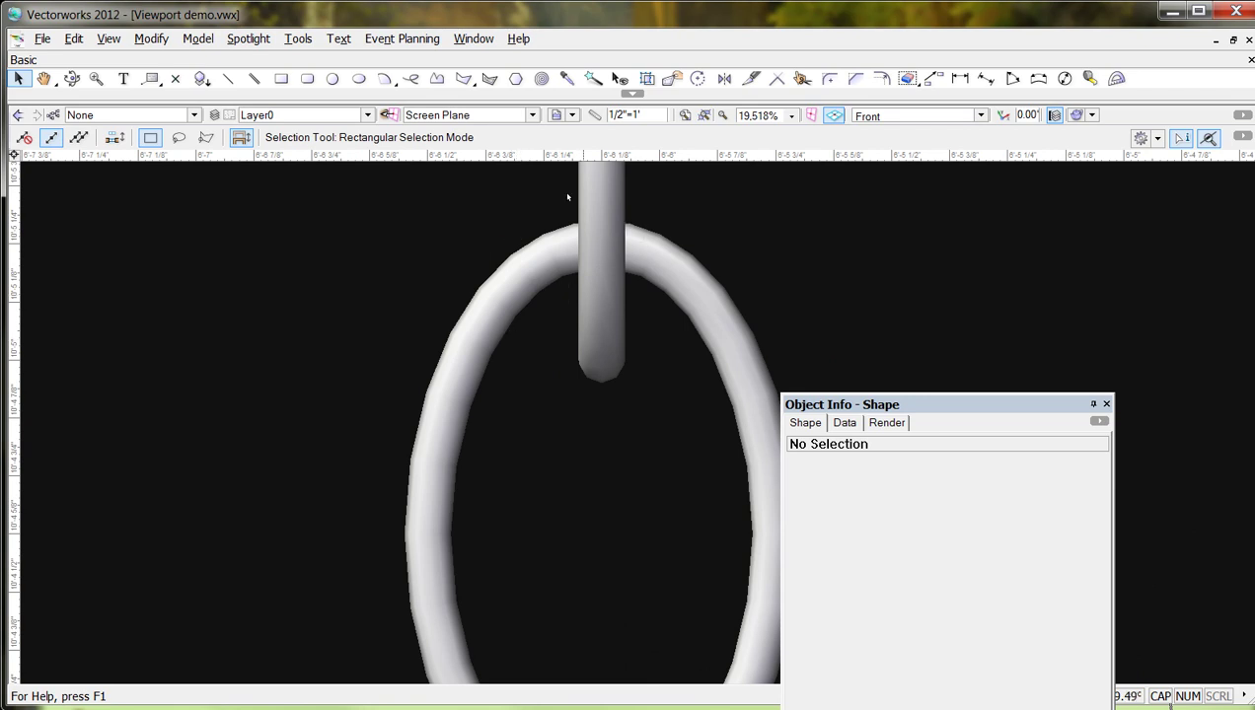
scroll(578, 276, up, 1)
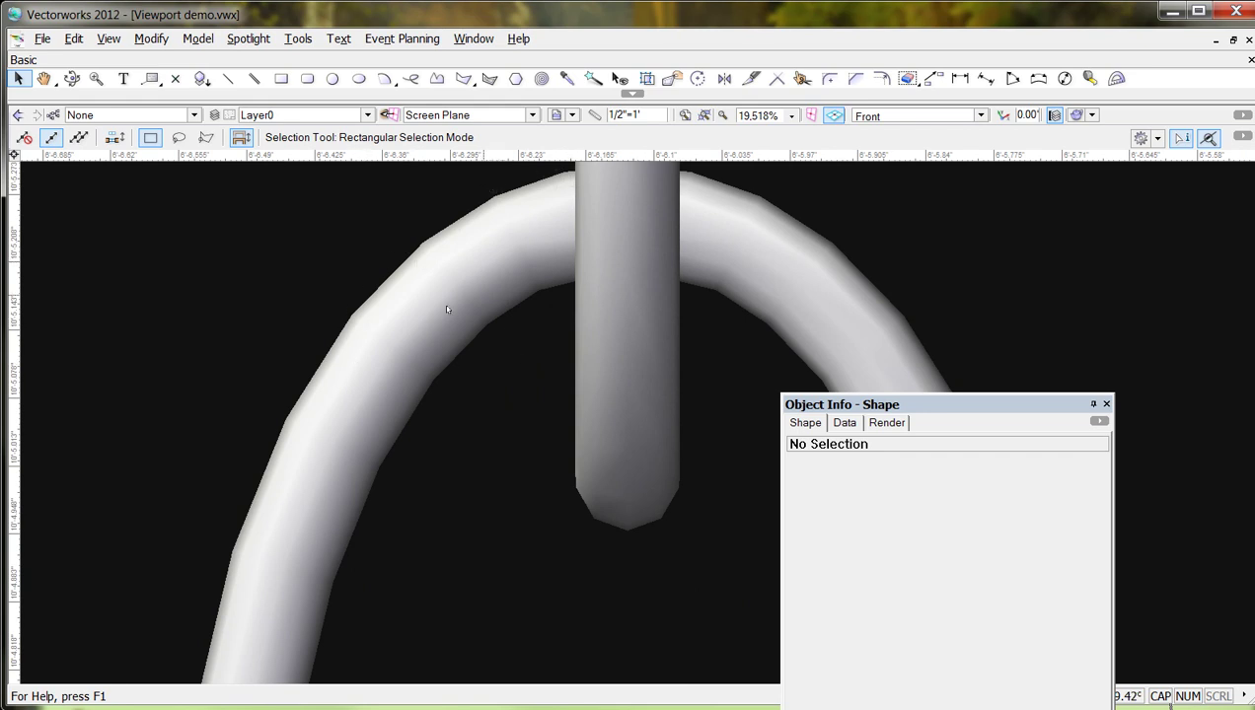
scroll(565, 274, down, 3)
scroll(365, 356, up, 2)
scroll(374, 387, down, 1)
scroll(378, 246, down, 1)
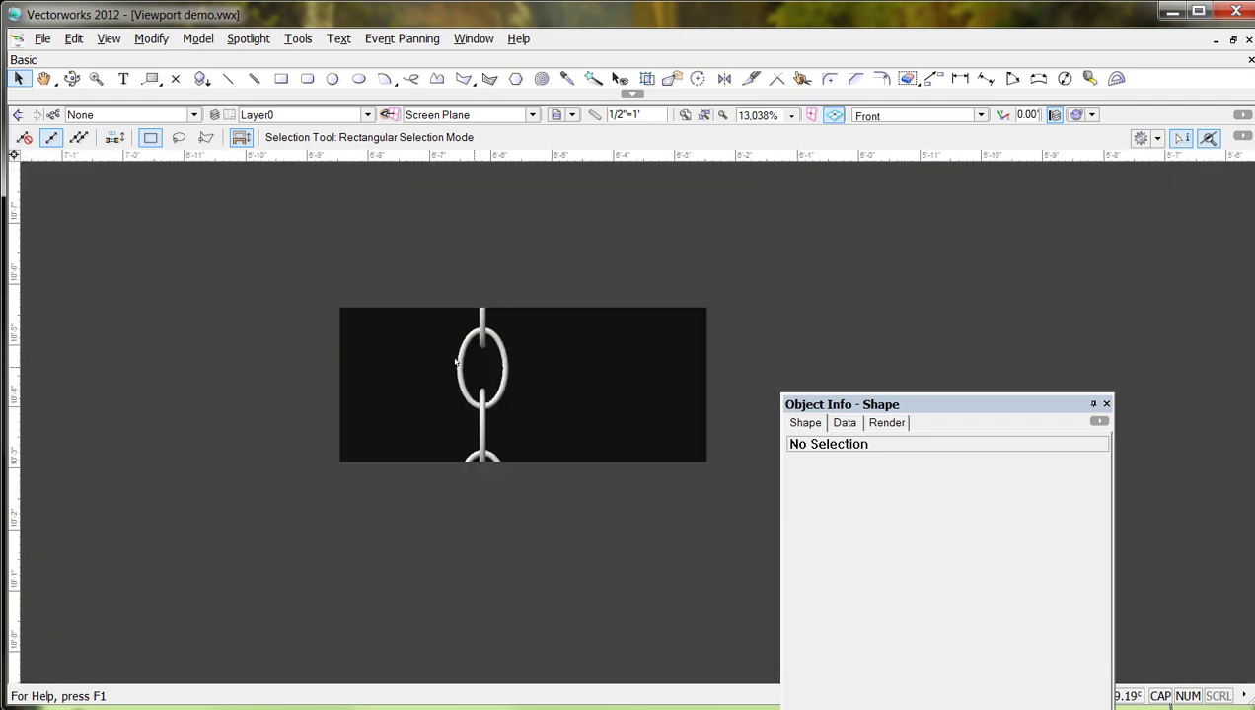
scroll(481, 254, down, 3)
scroll(457, 275, up, 2)
scroll(251, 281, down, 2)
scroll(454, 325, down, 1)
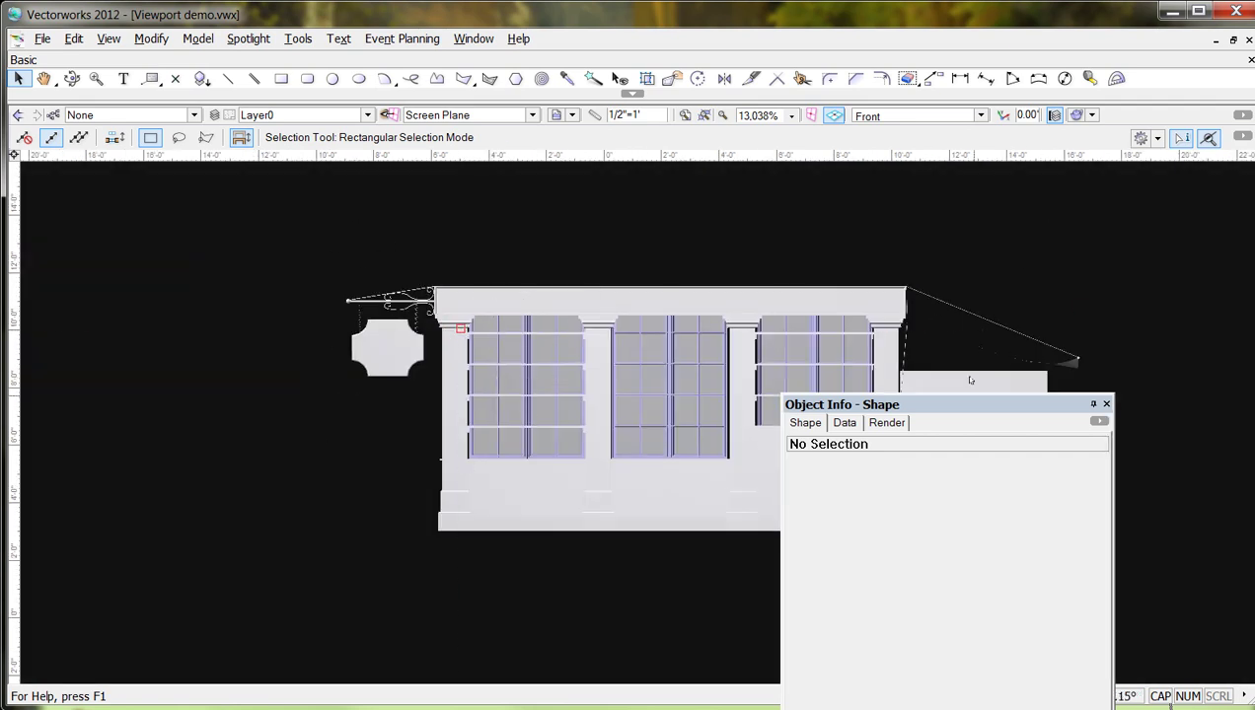
Drag the Object Info palette to the bottom of the screen and pan the facade left.
drag(989, 413, 947, 583)
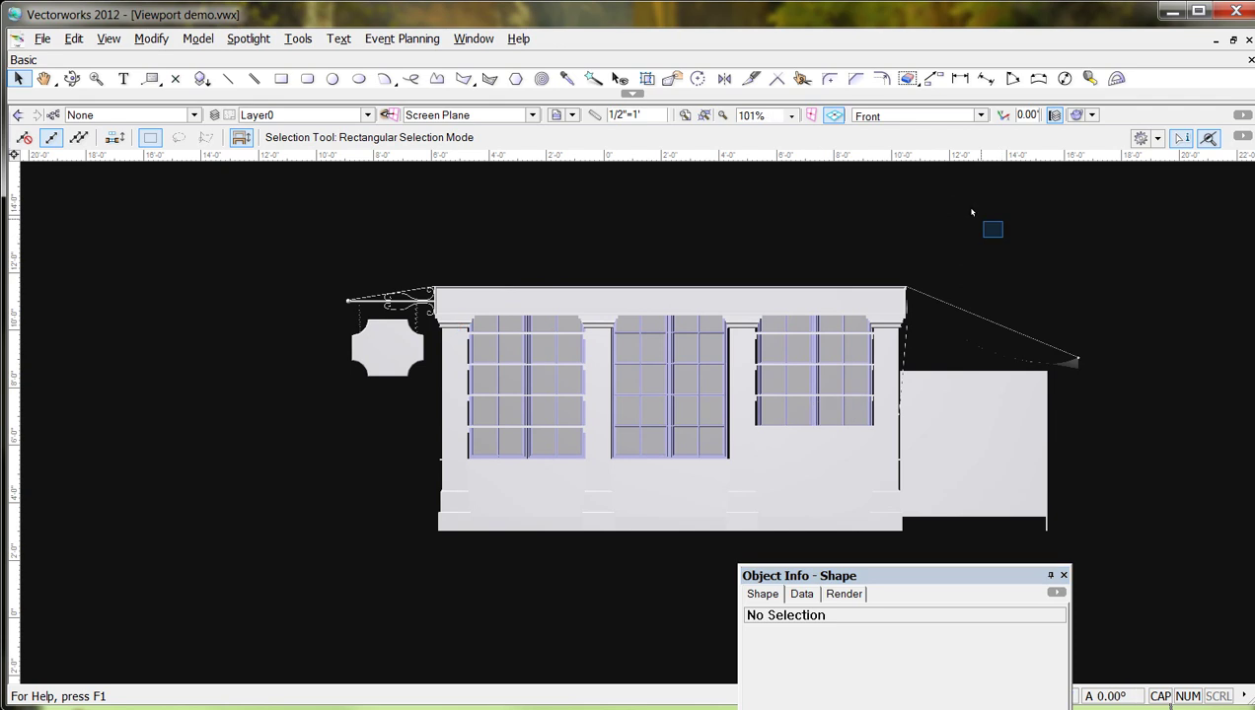
key(space)
mouse_move(994, 218)
mouse_down()
mouse_move(649, 227)
mouse_move(736, 229)
mouse_up()
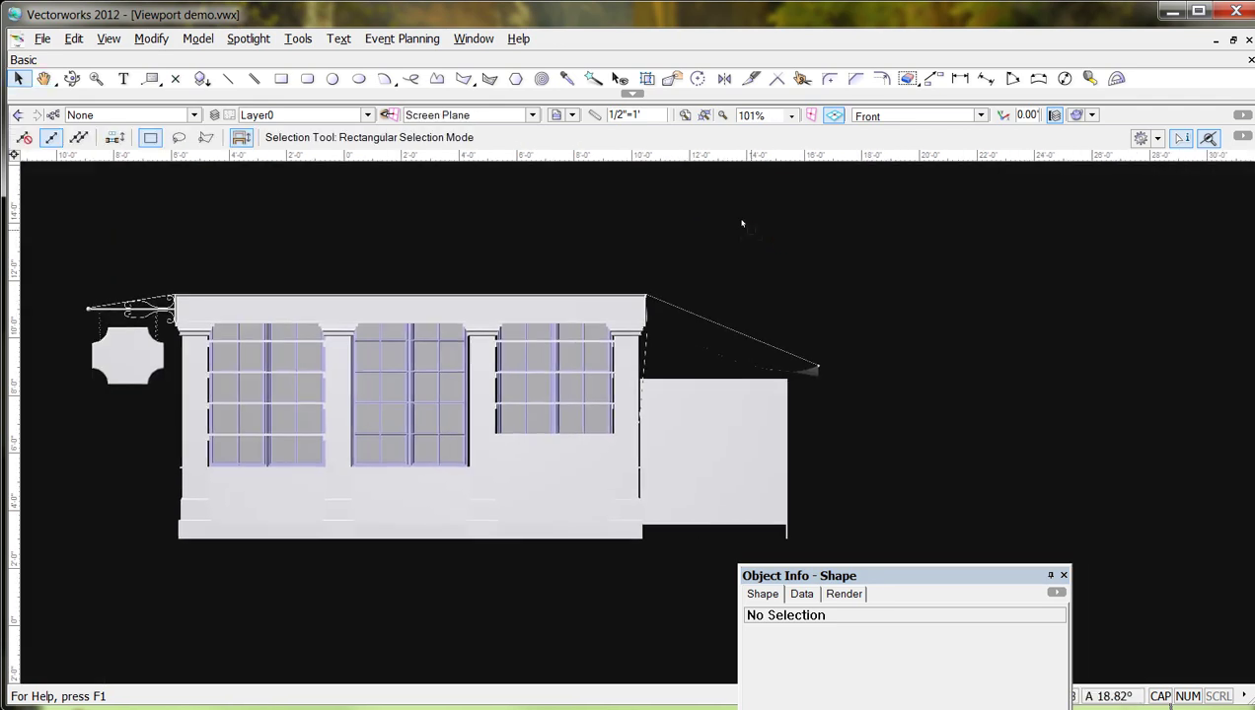